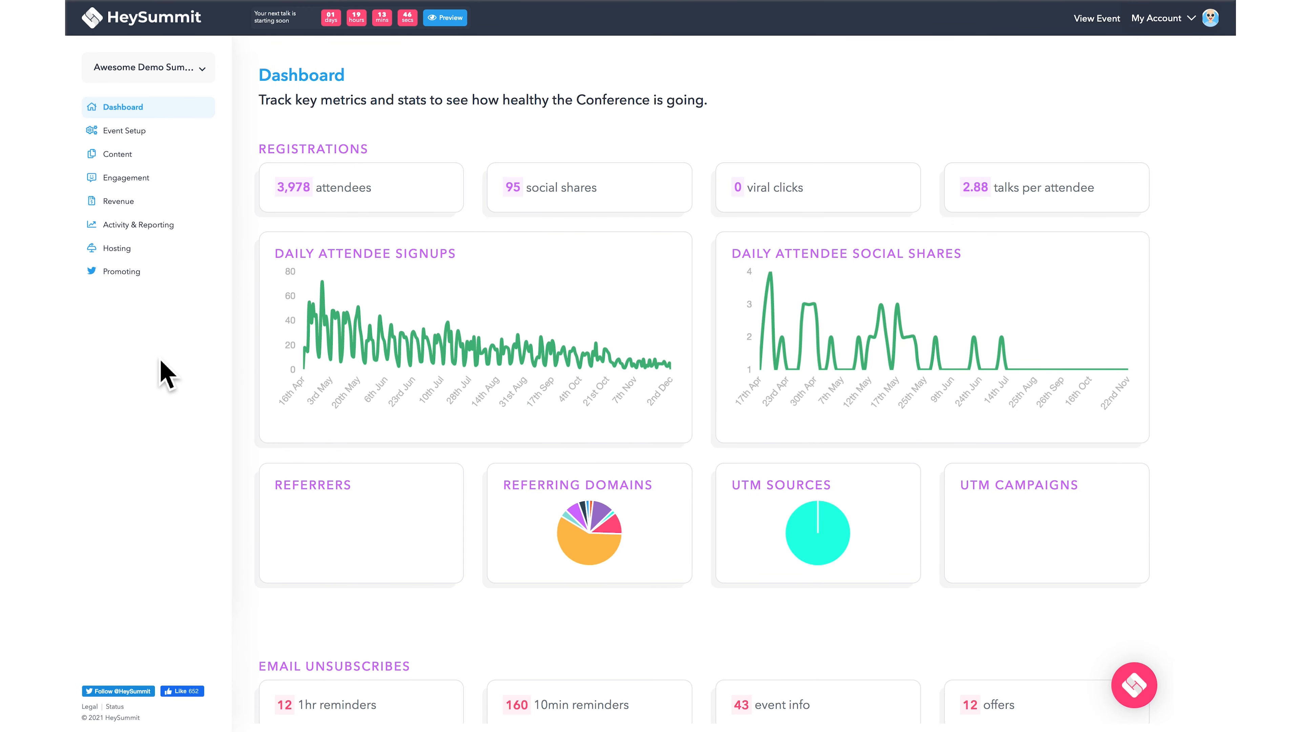
- Expand the Event Setup section in the organiser dashboard's left sidebar
click(148, 134)
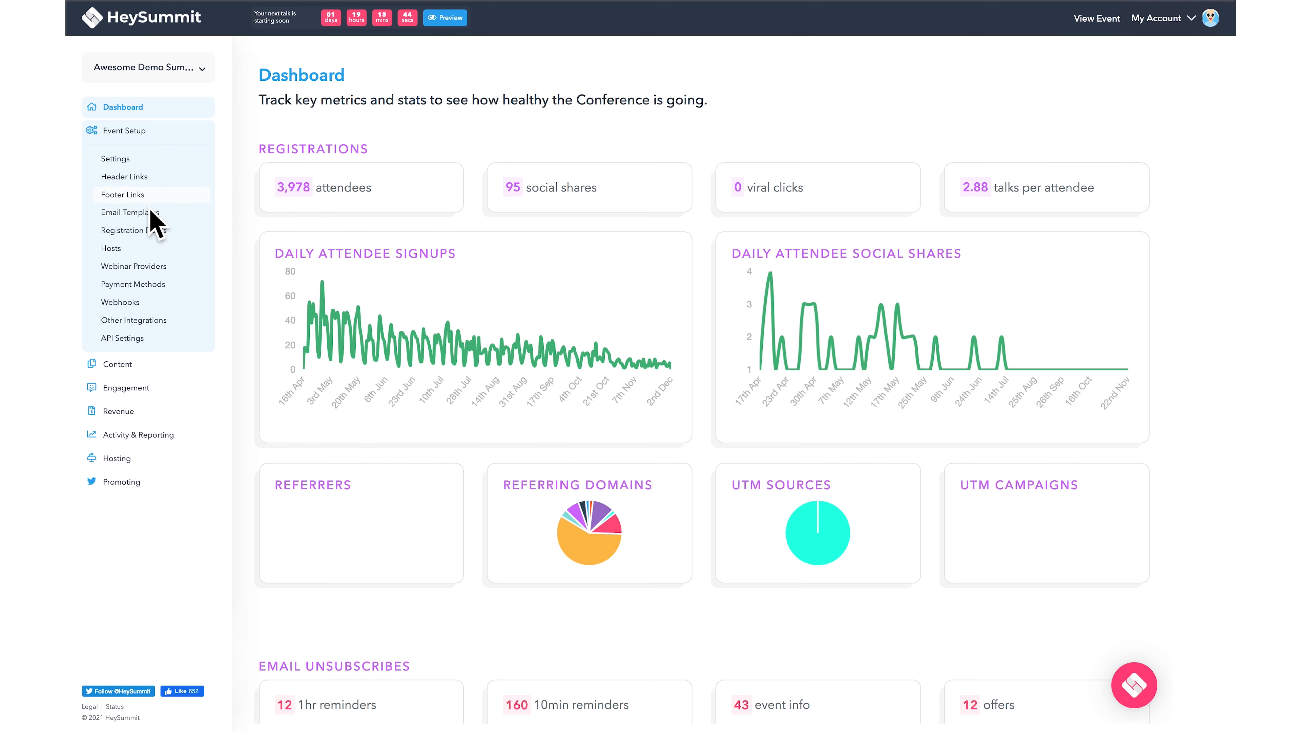
- Open the Registration Fields page and start a new registration field
click(169, 251)
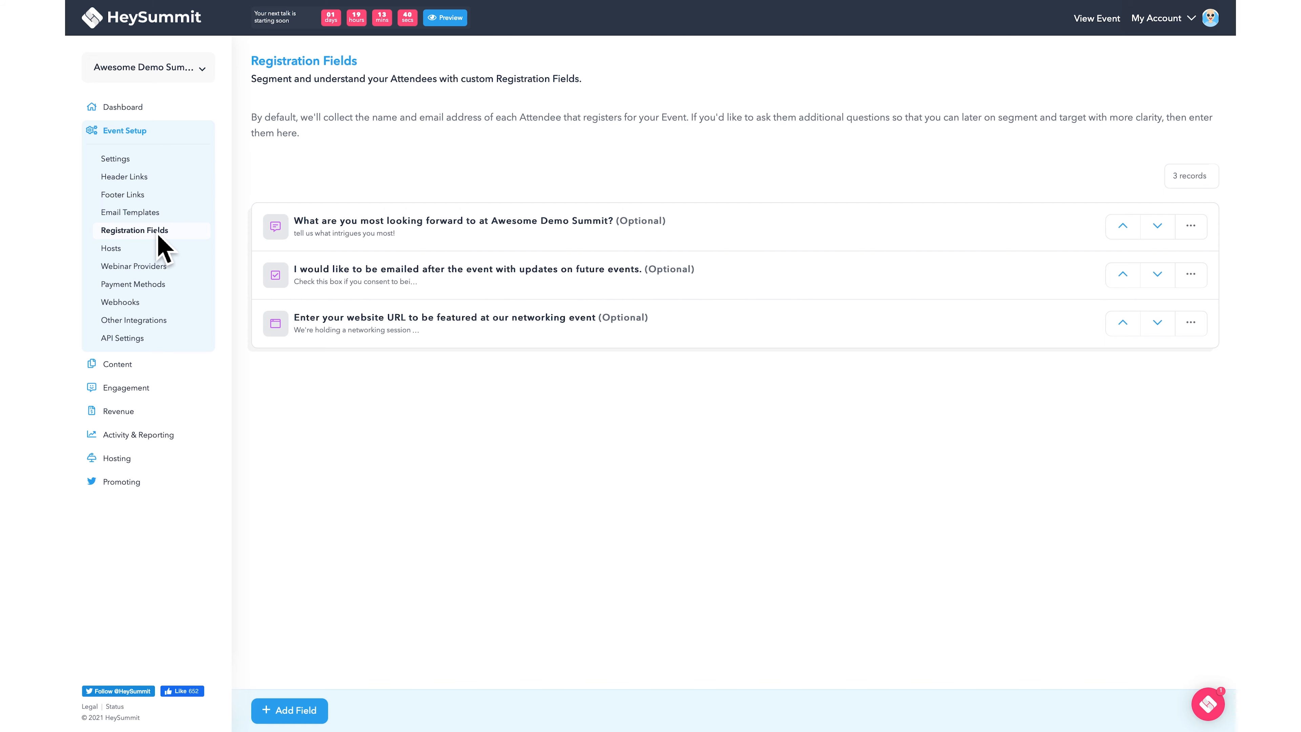
click(326, 703)
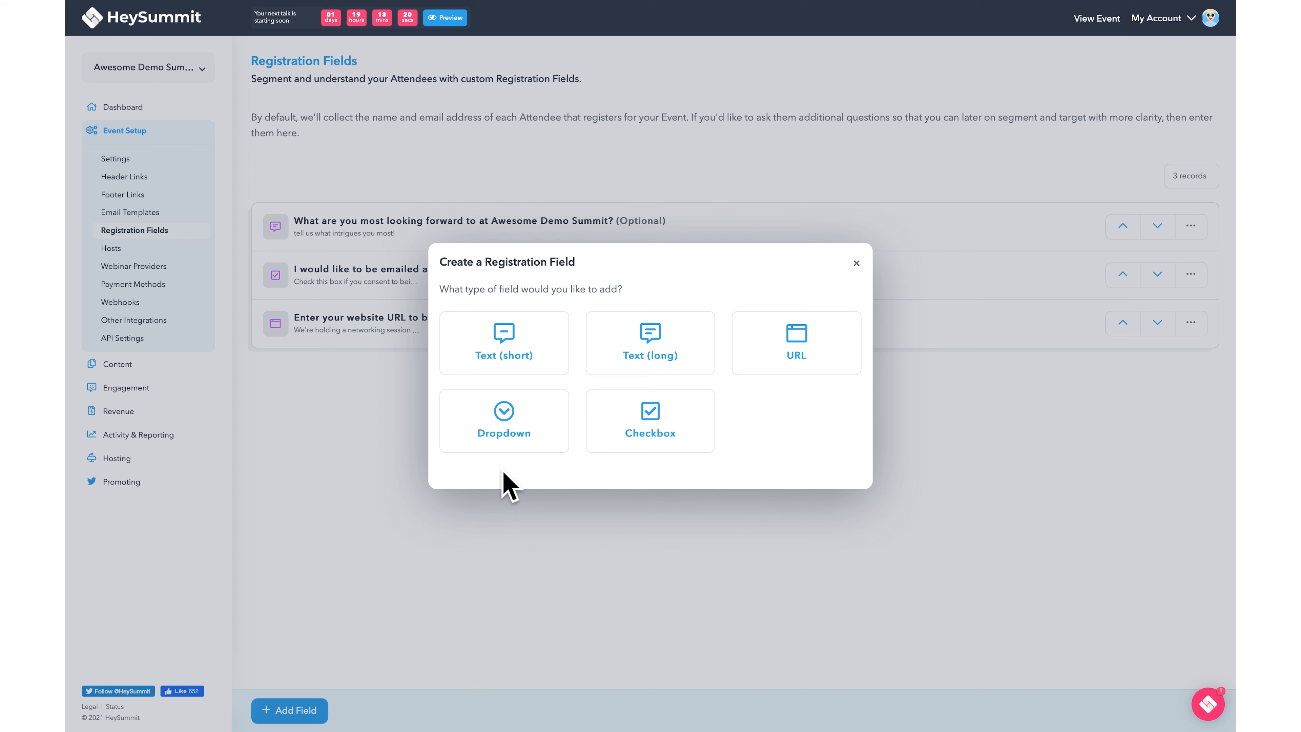
- Make an optional Dropdown titled 'How did you hear about us?' with a 20% coupon description
click(512, 445)
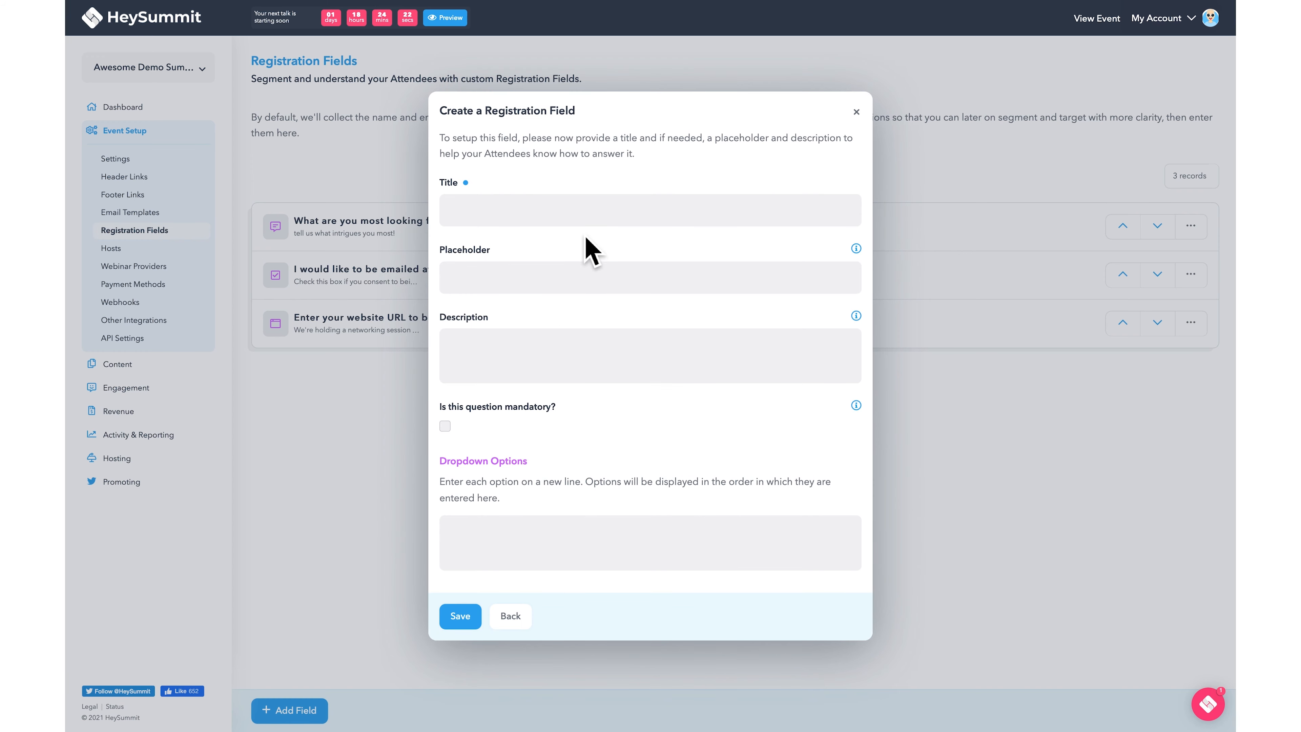
click(587, 224)
text(How did you hear about us?)
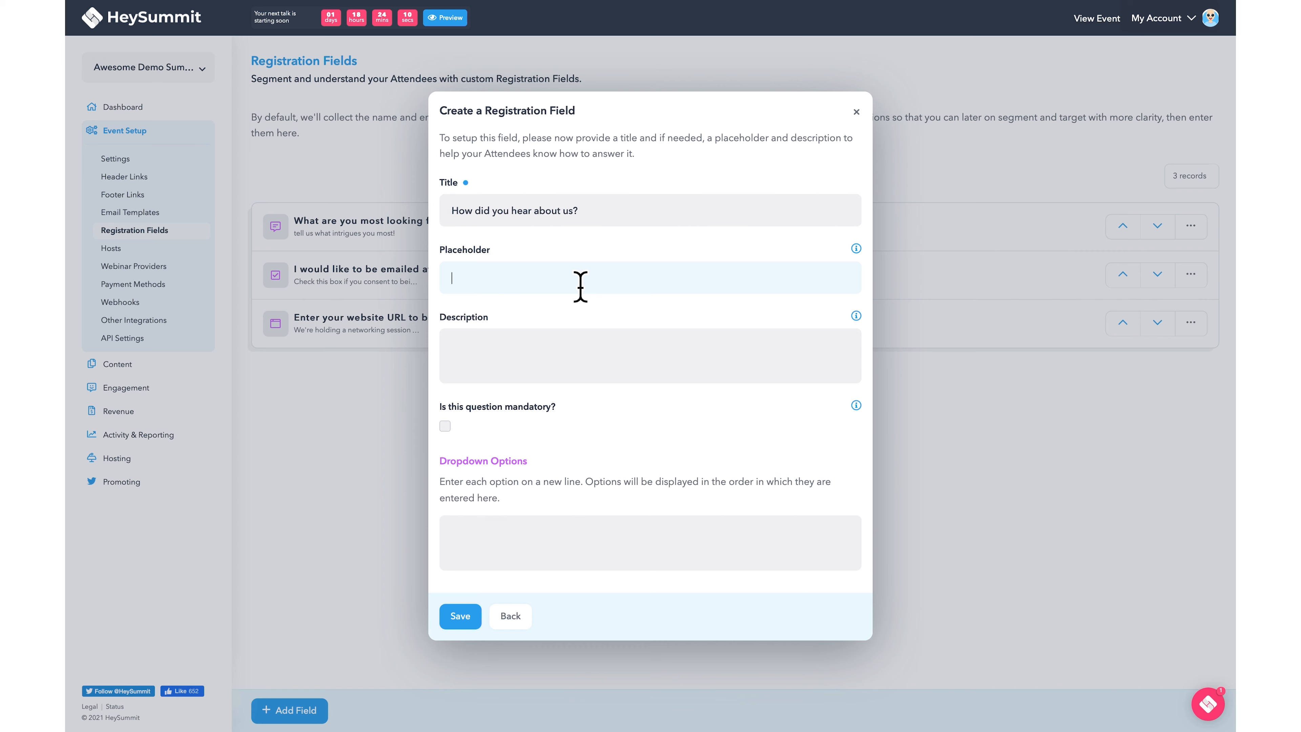
click(575, 357)
text(Let us know where you first heard about this event and we will email a coupon for 20% off your second ticket to share with a friend!)
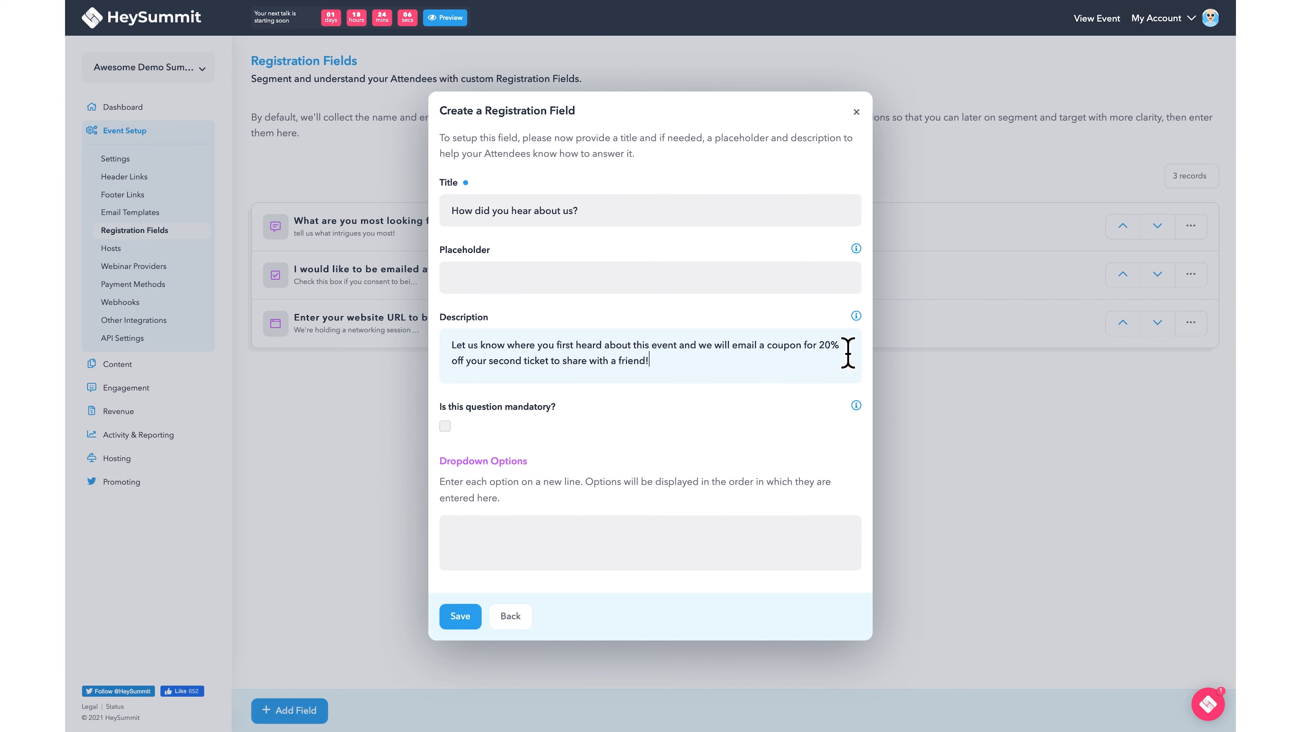
mouse_move(865, 323)
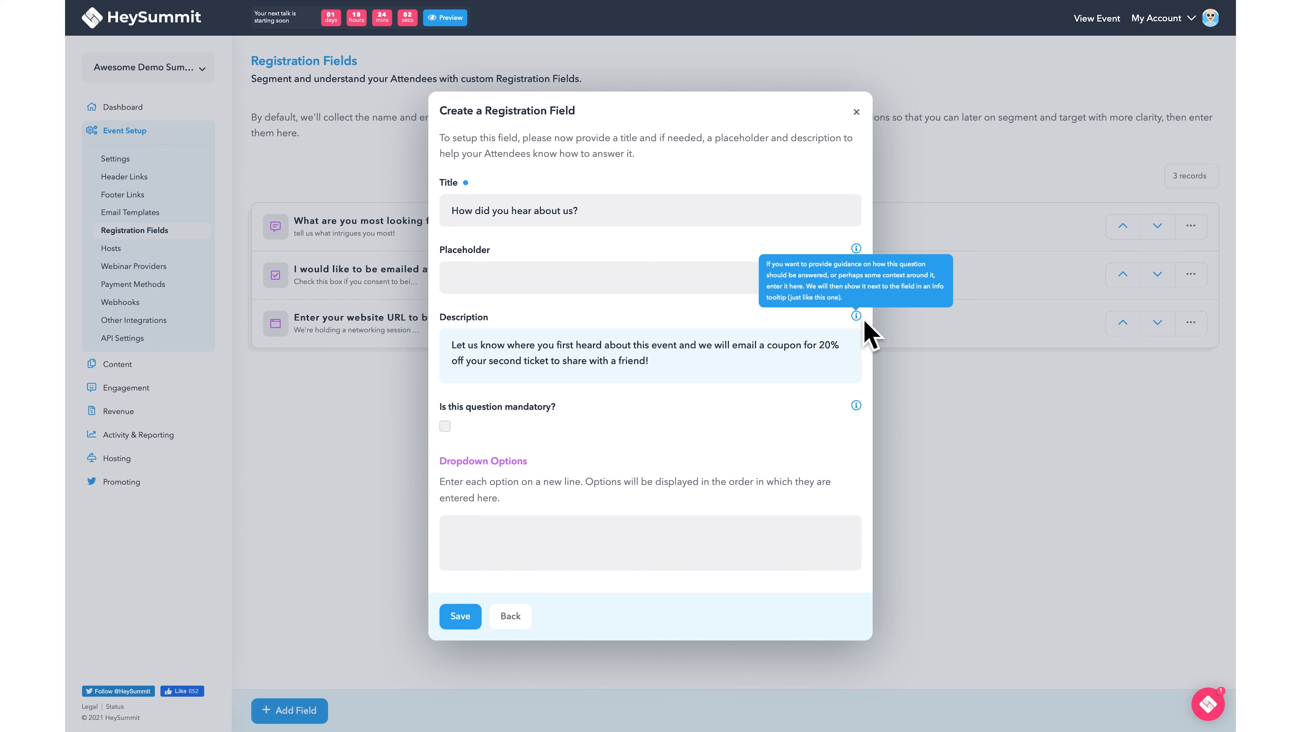
click(460, 435)
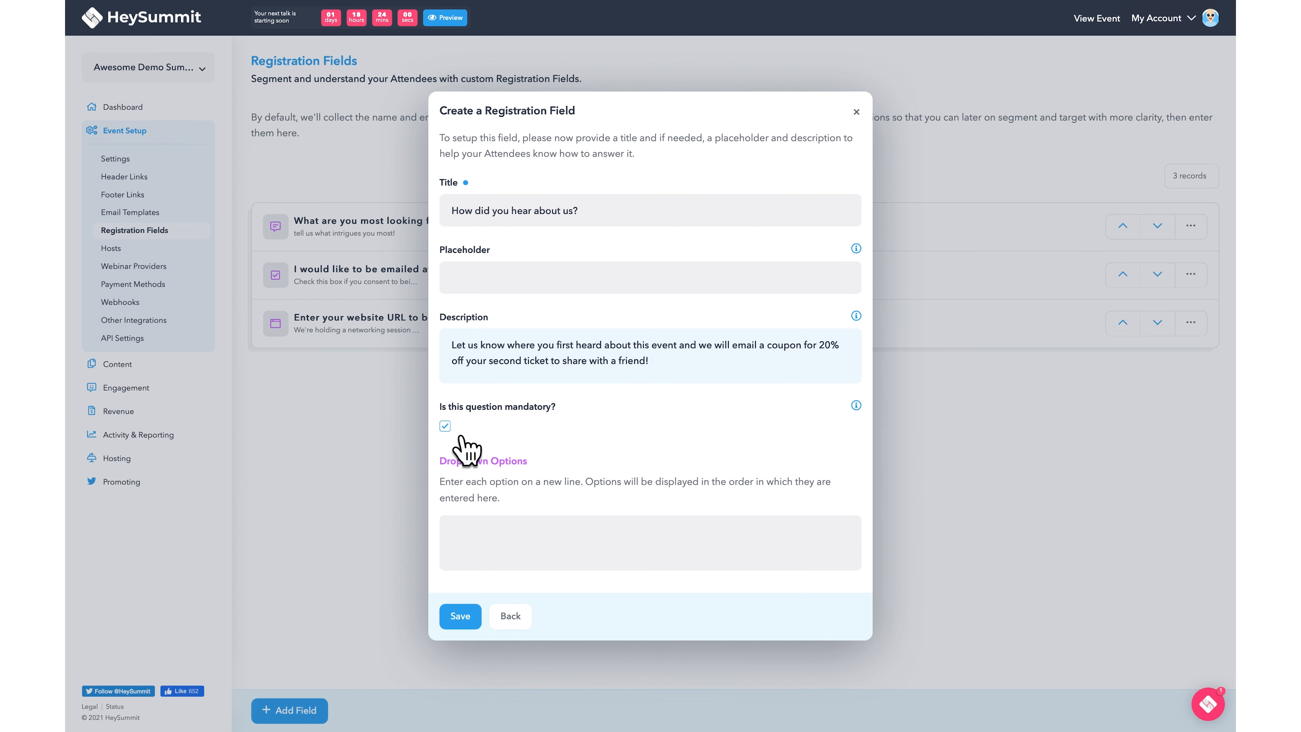
click(461, 435)
- List the options social media, email newsletter, google search and radio, then save the field
click(522, 537)
text(social media )
text(email newsletter)
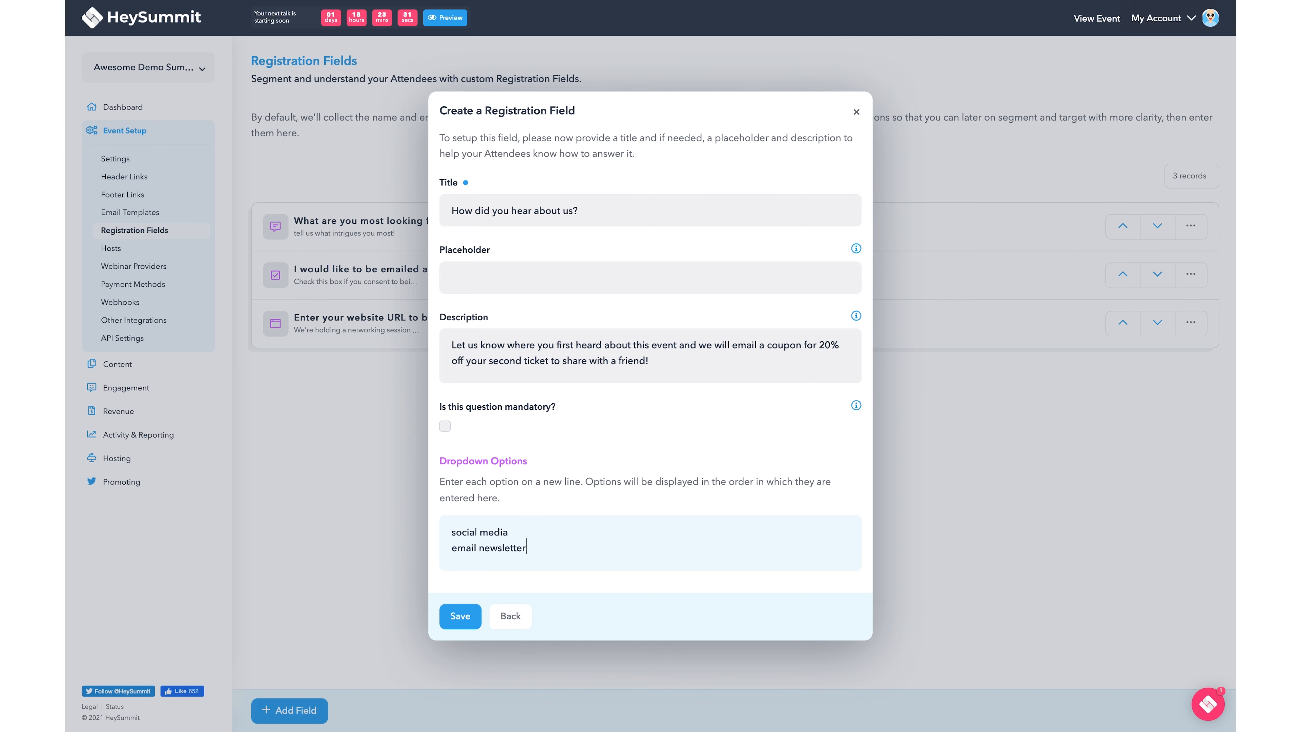
key(Return)
text(google search)
key(Return)
text(radio)
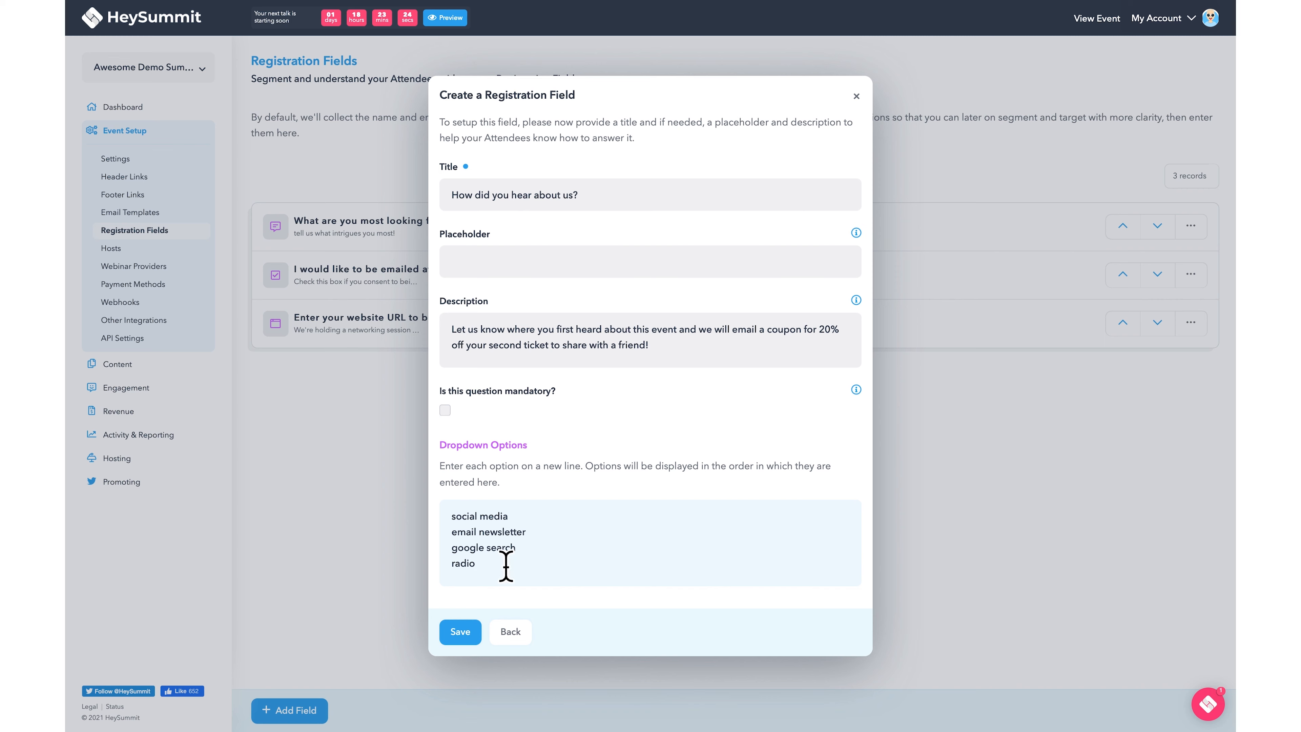
click(475, 639)
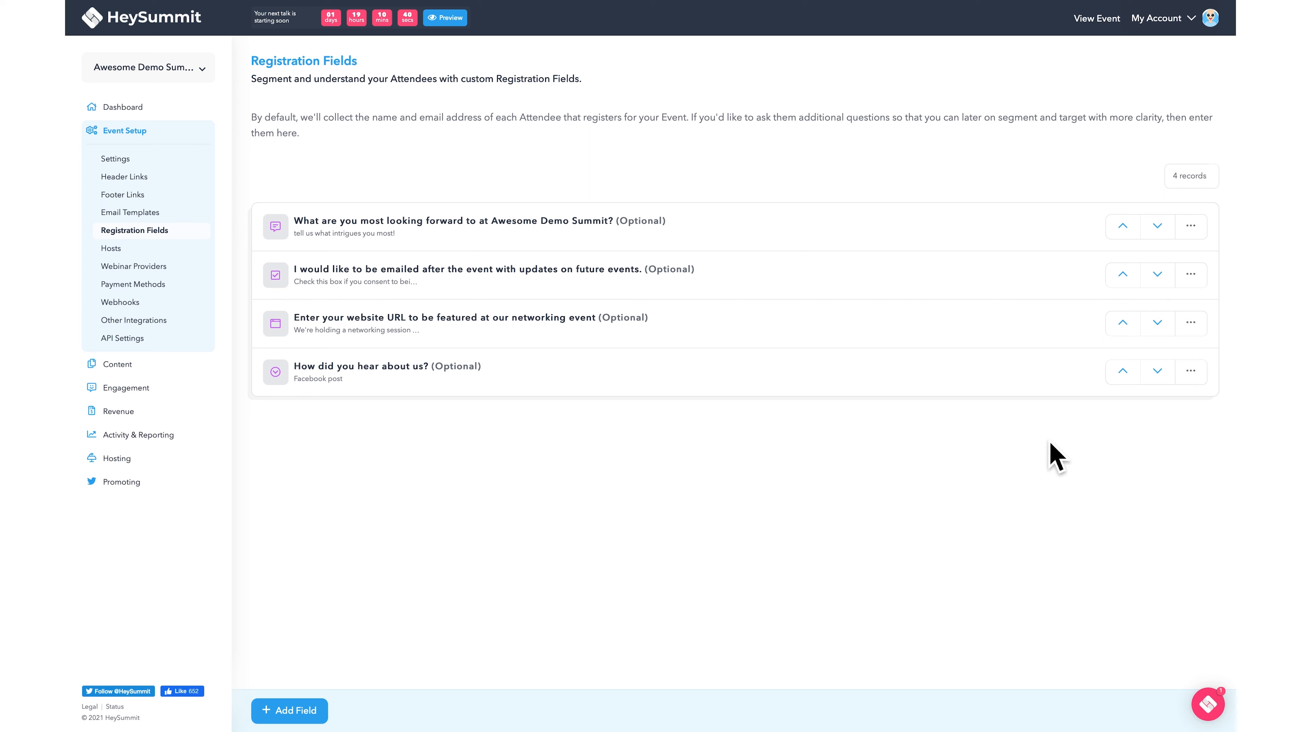
- Move the new field up and back to last place, then open the URL field's actions
click(1132, 380)
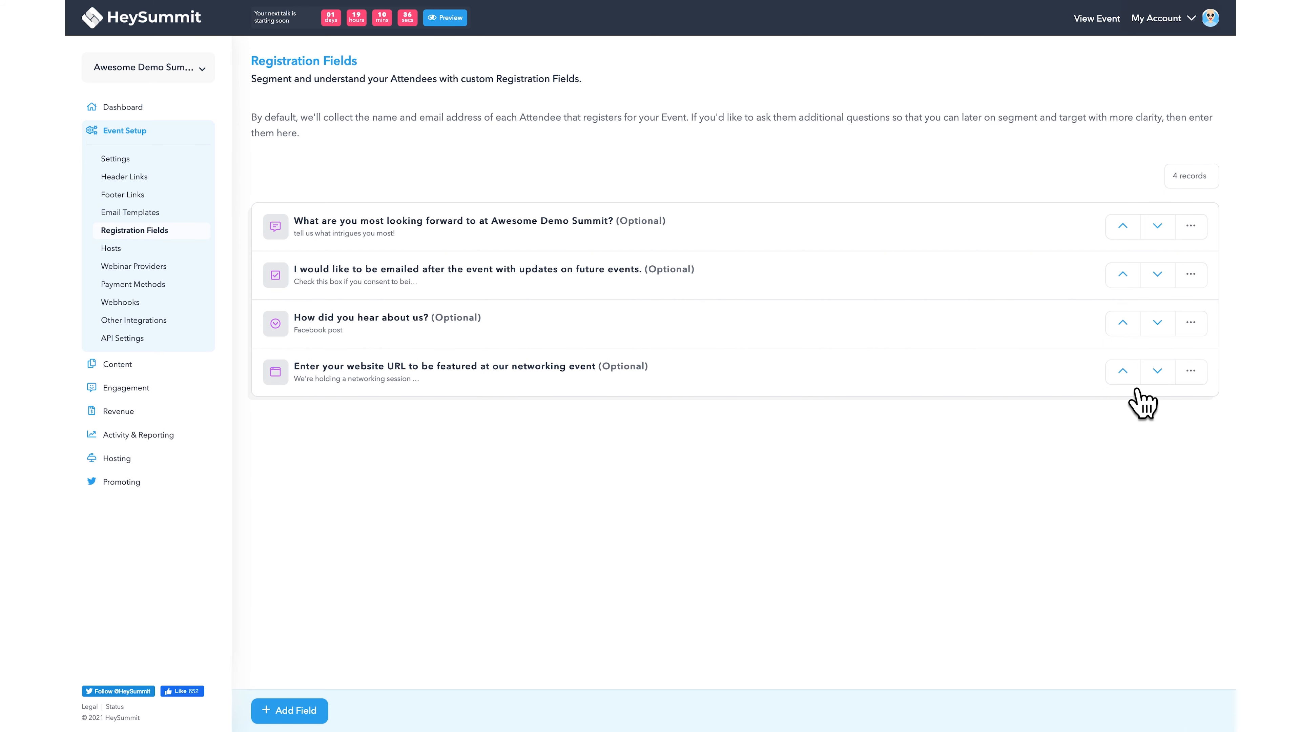
click(1164, 332)
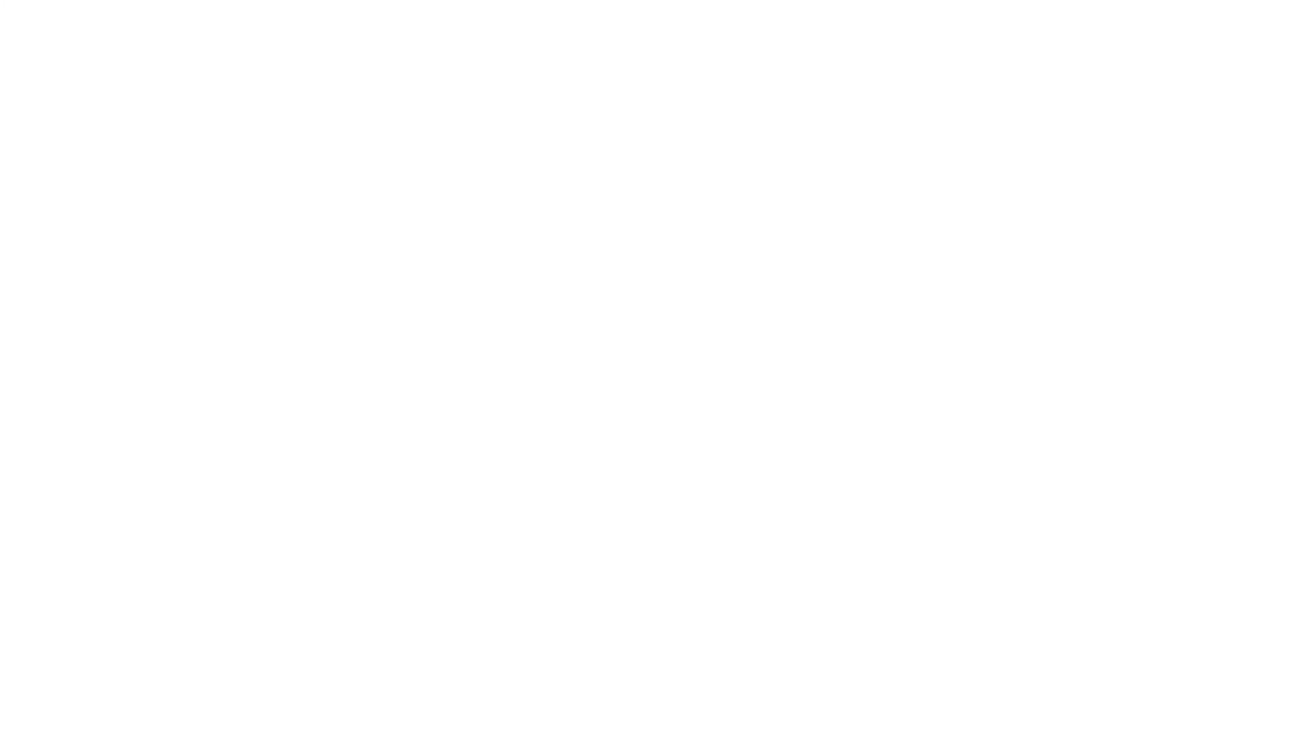
click(1193, 332)
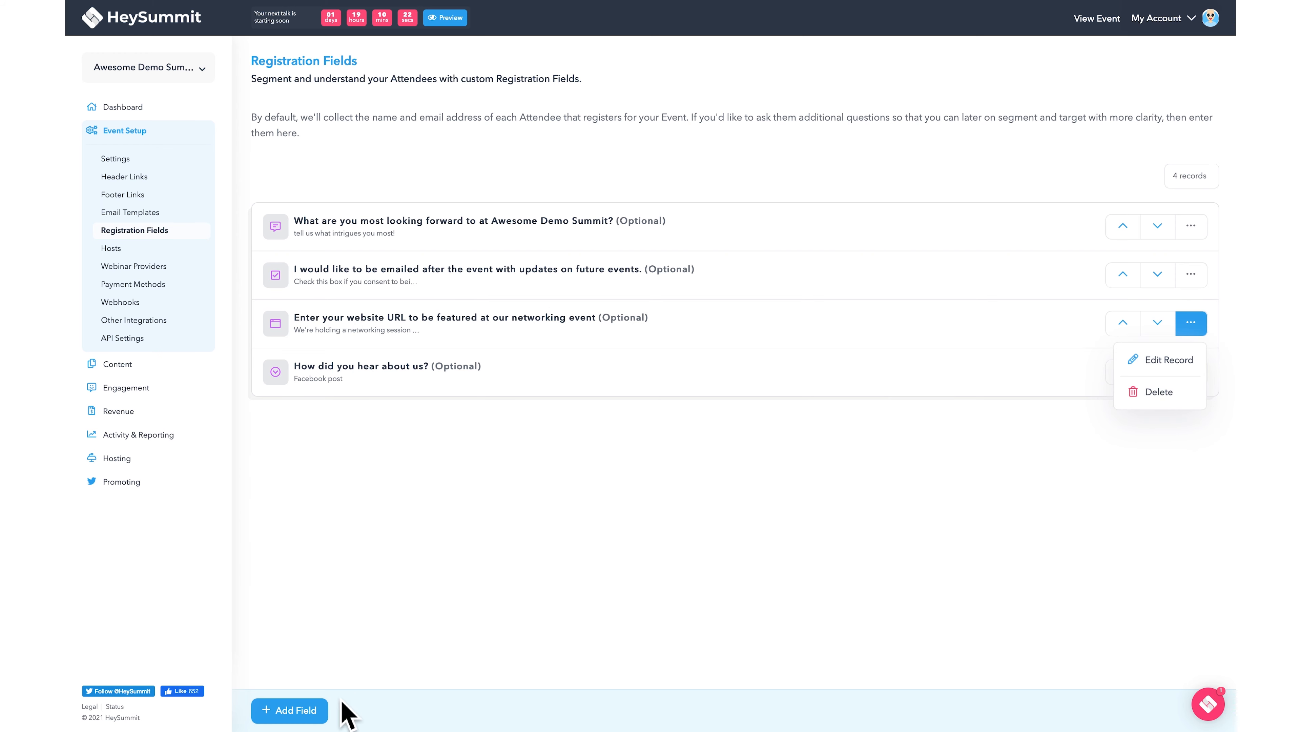
click(321, 709)
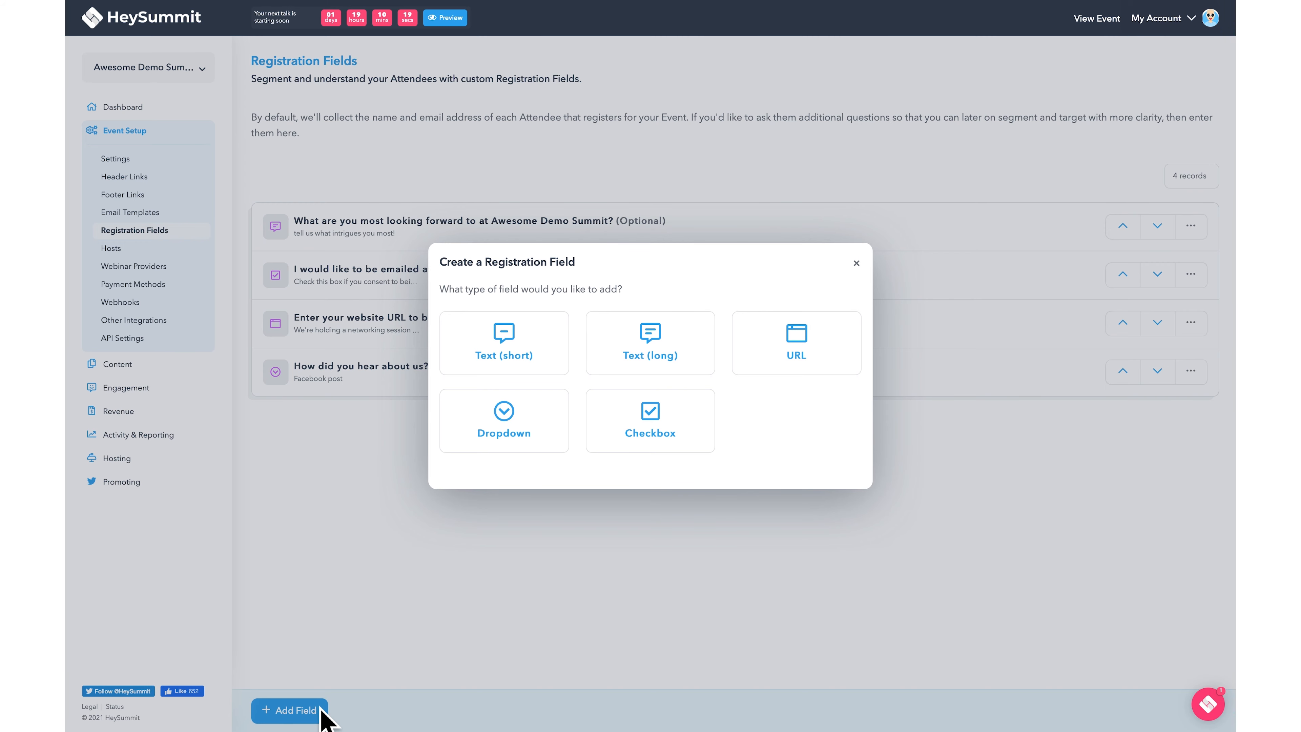
click(508, 366)
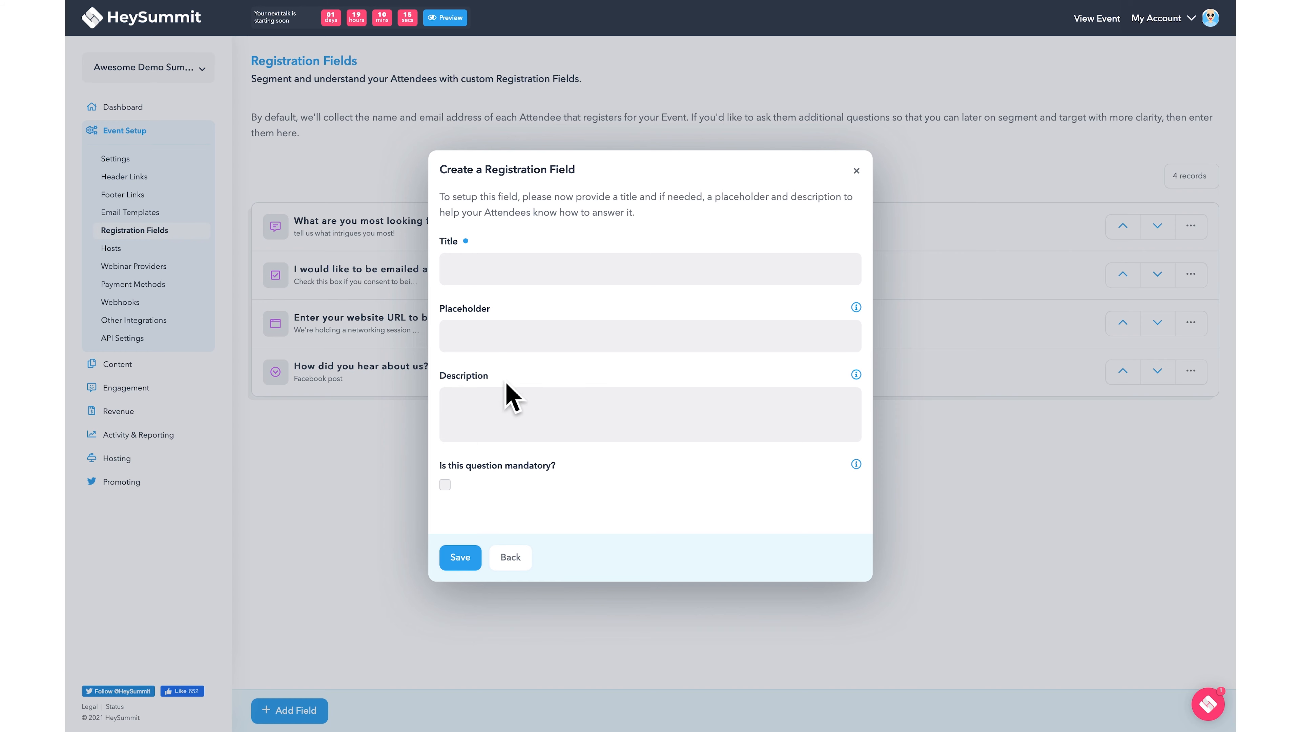
click(518, 559)
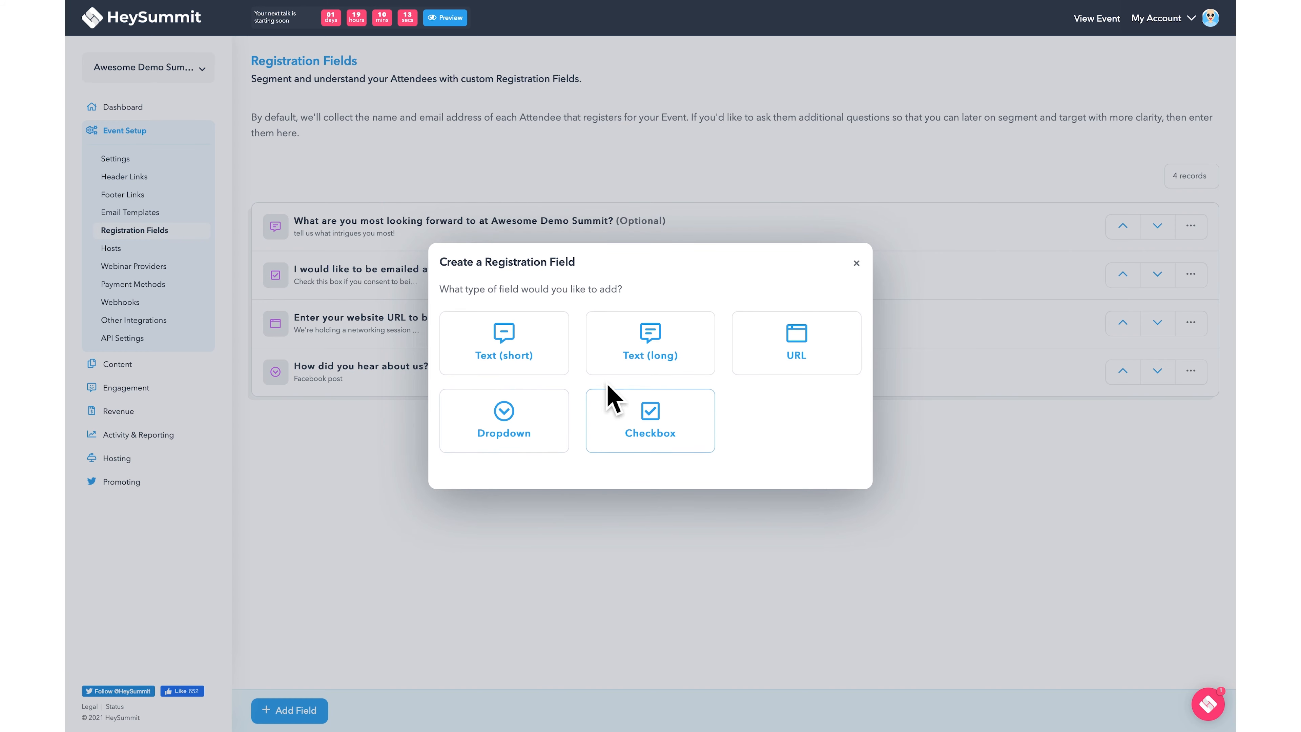
click(617, 365)
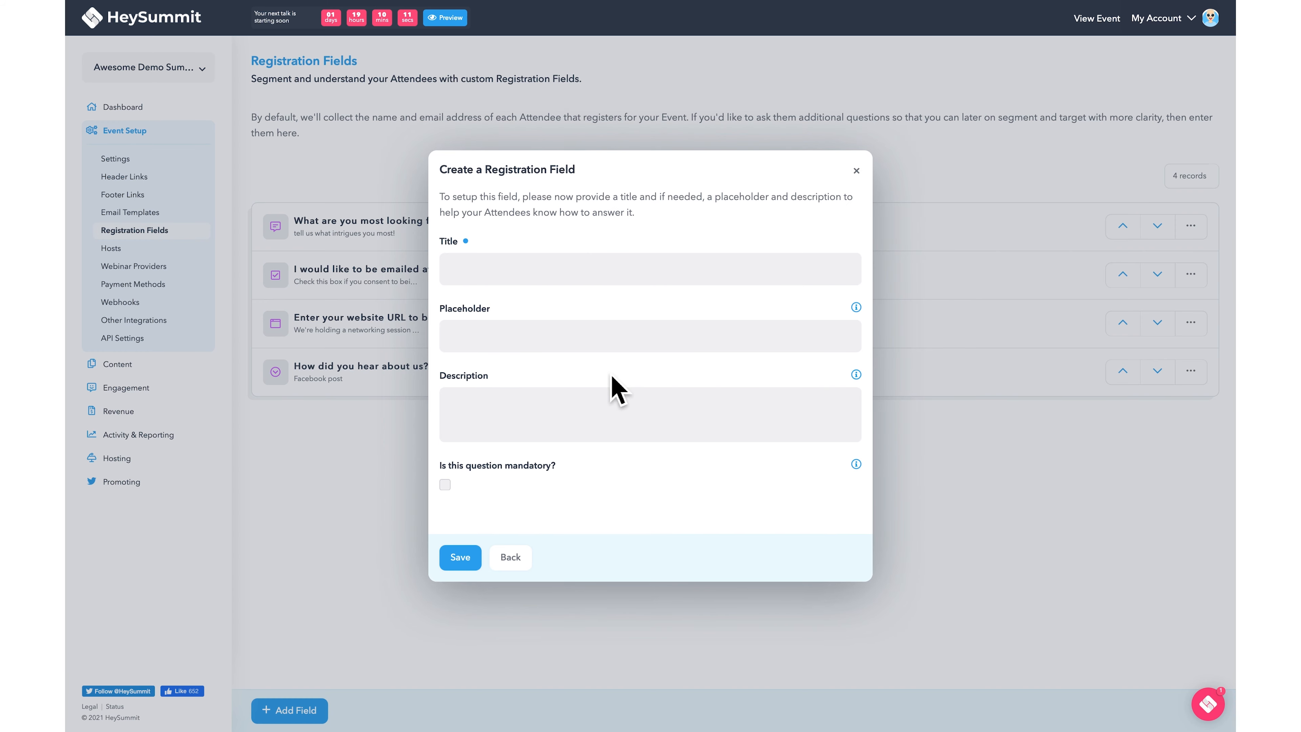
click(526, 563)
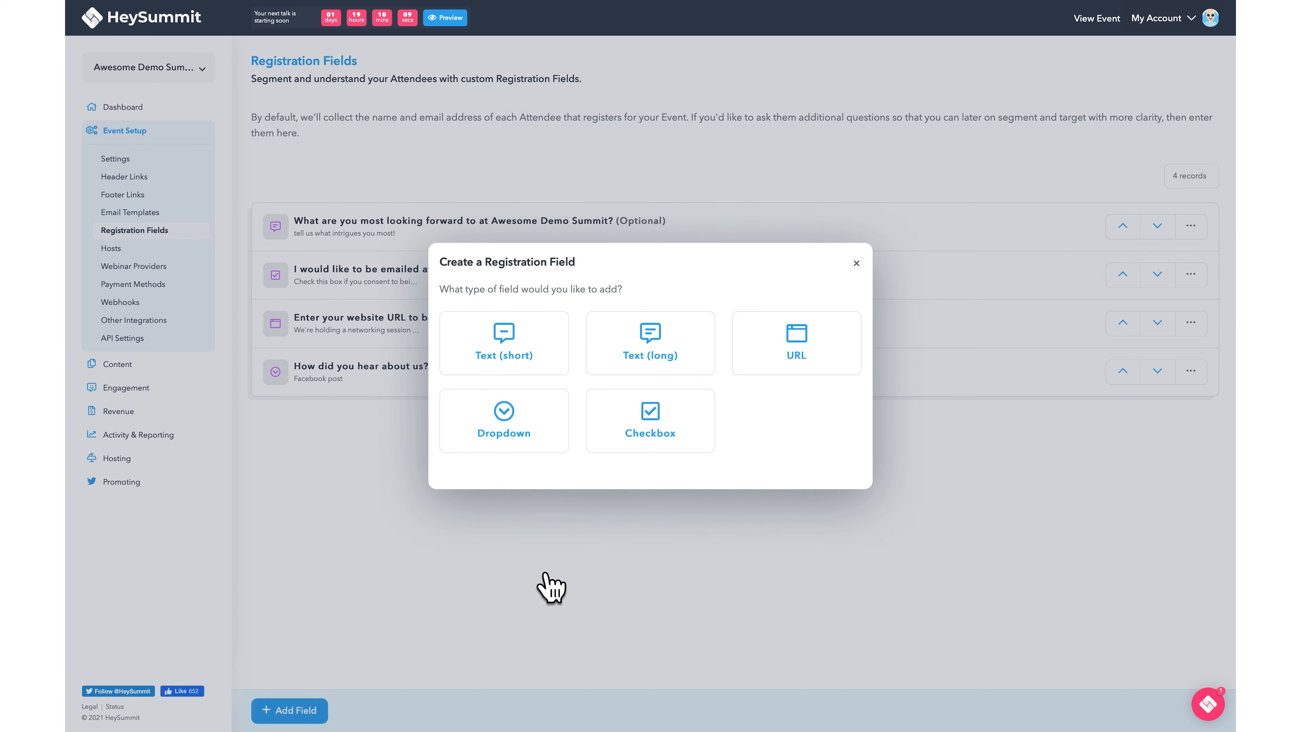
click(776, 368)
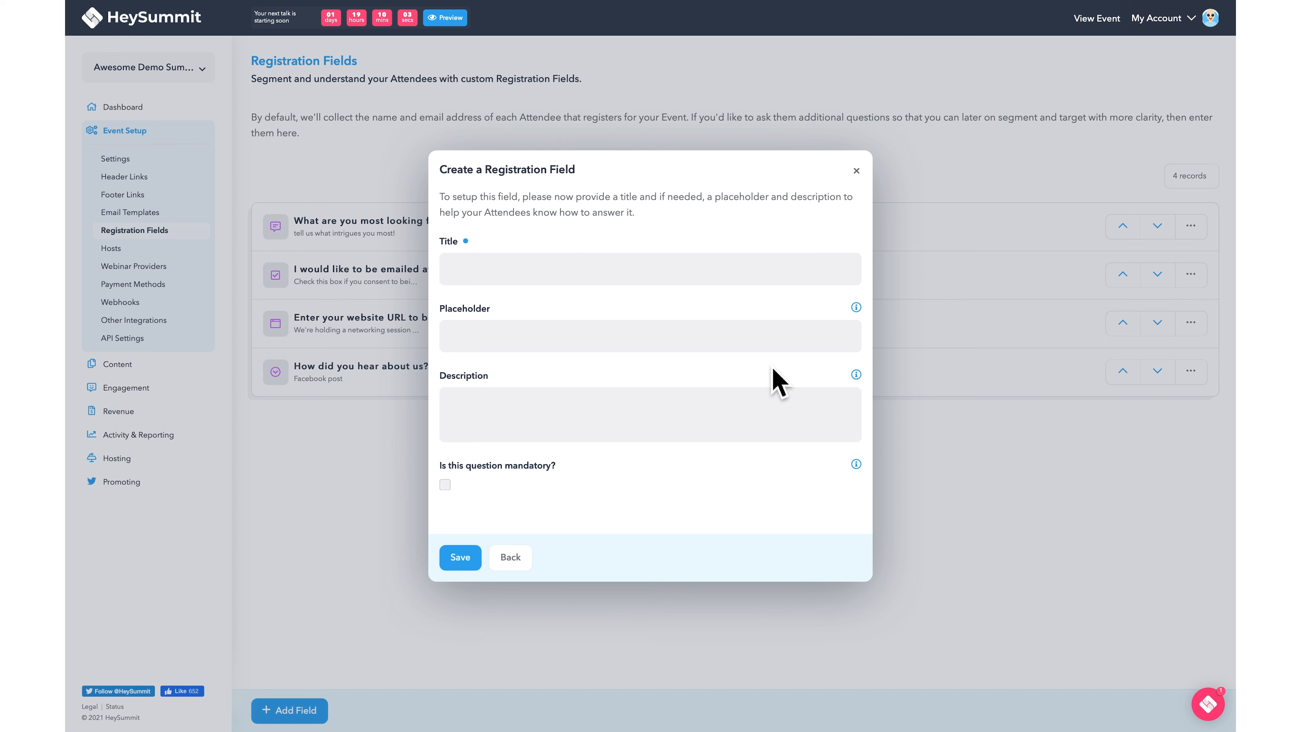
click(739, 281)
text(Enter your company website )
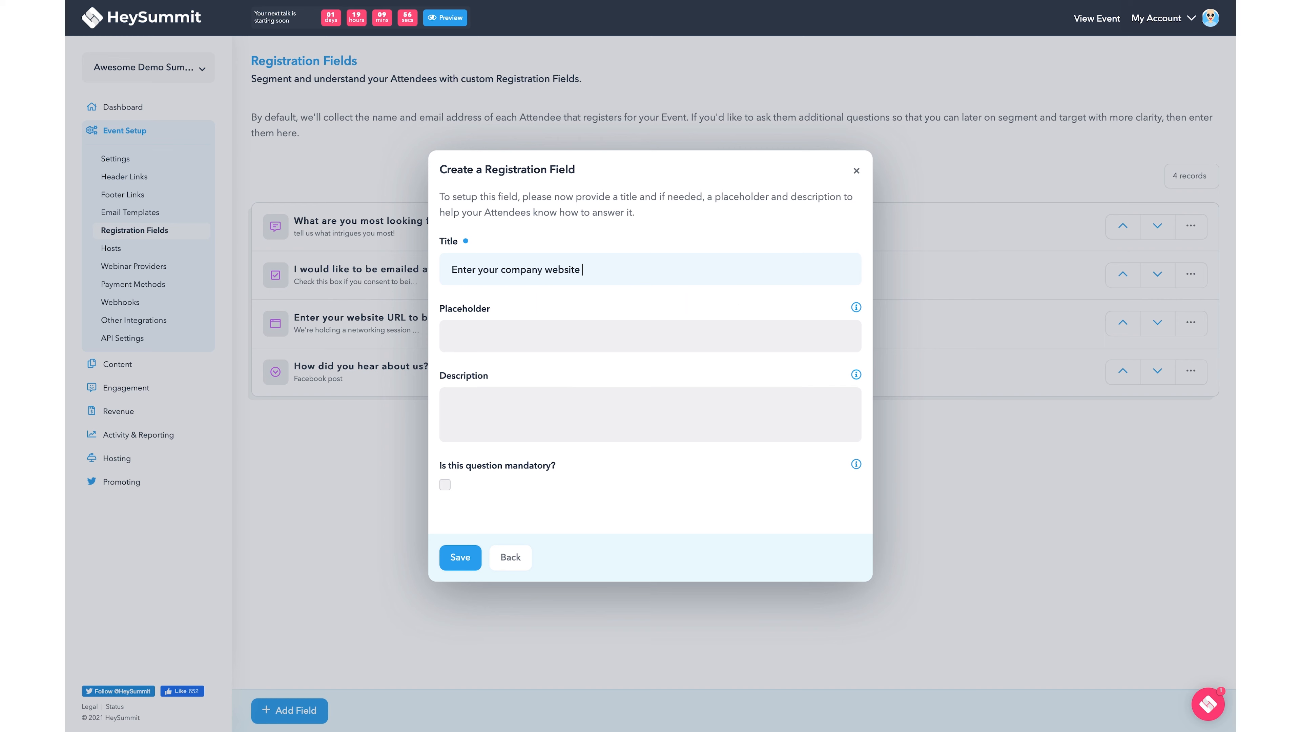
text(here to be featured on our networking day)
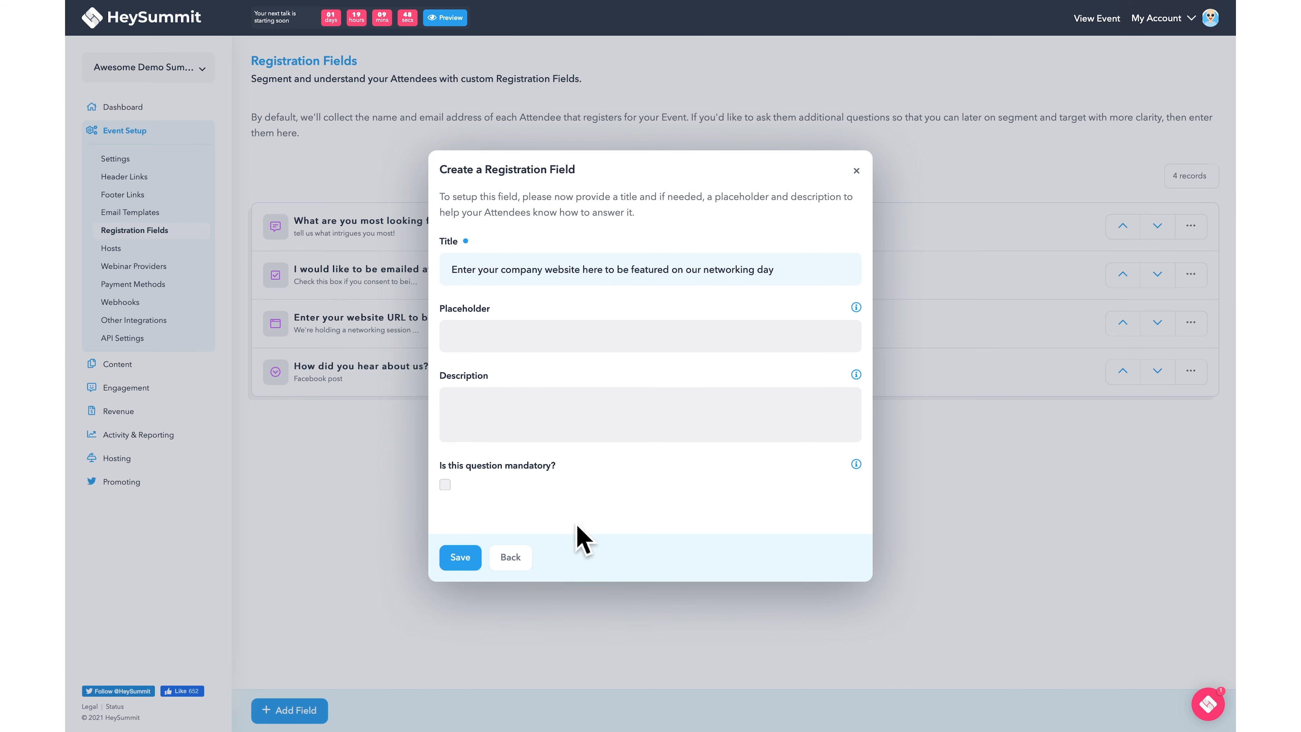
click(523, 558)
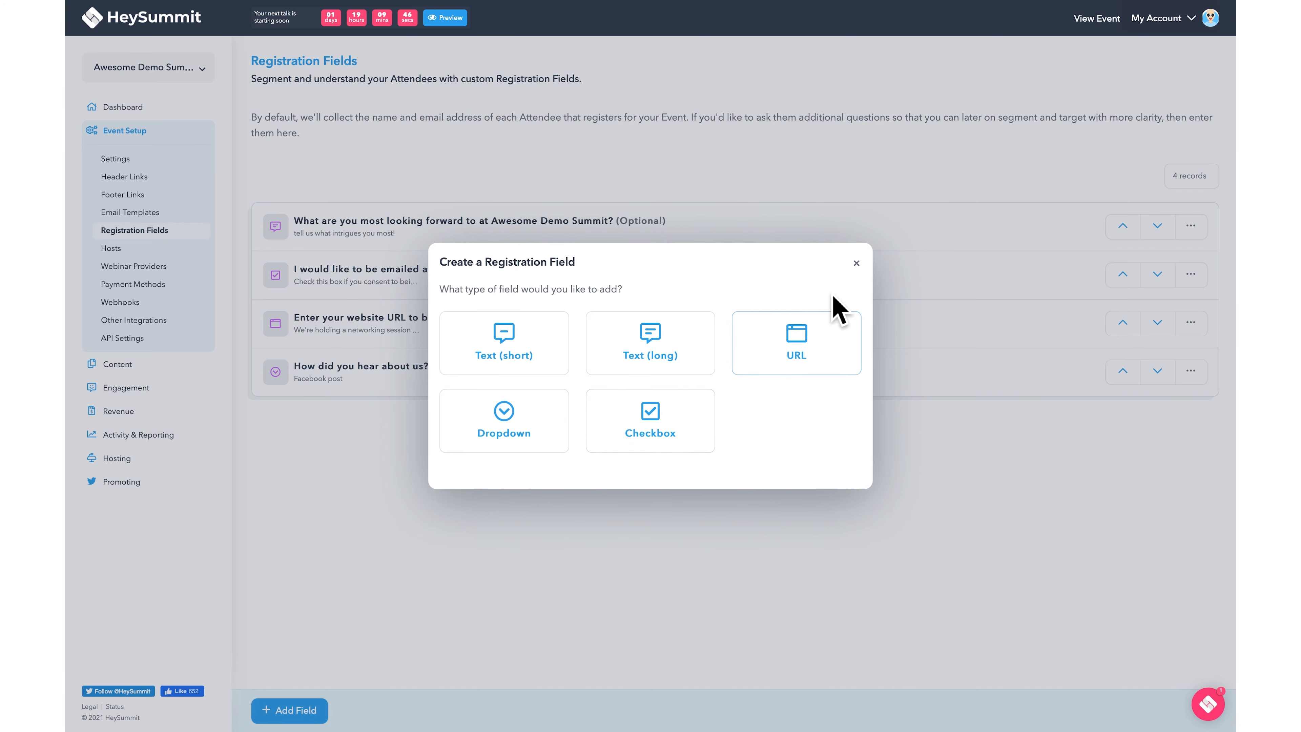
click(856, 264)
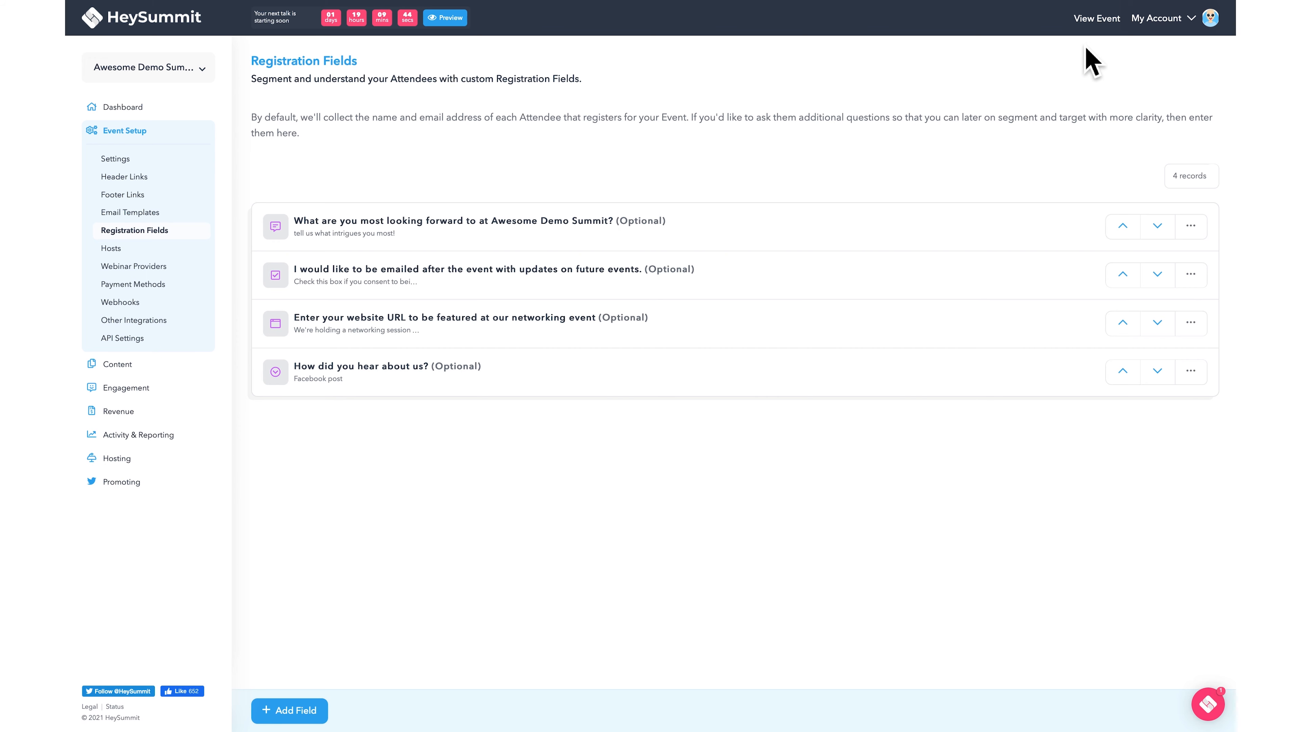
- On the public event page, start booking a place using the attendee's email address
click(1097, 23)
click(723, 365)
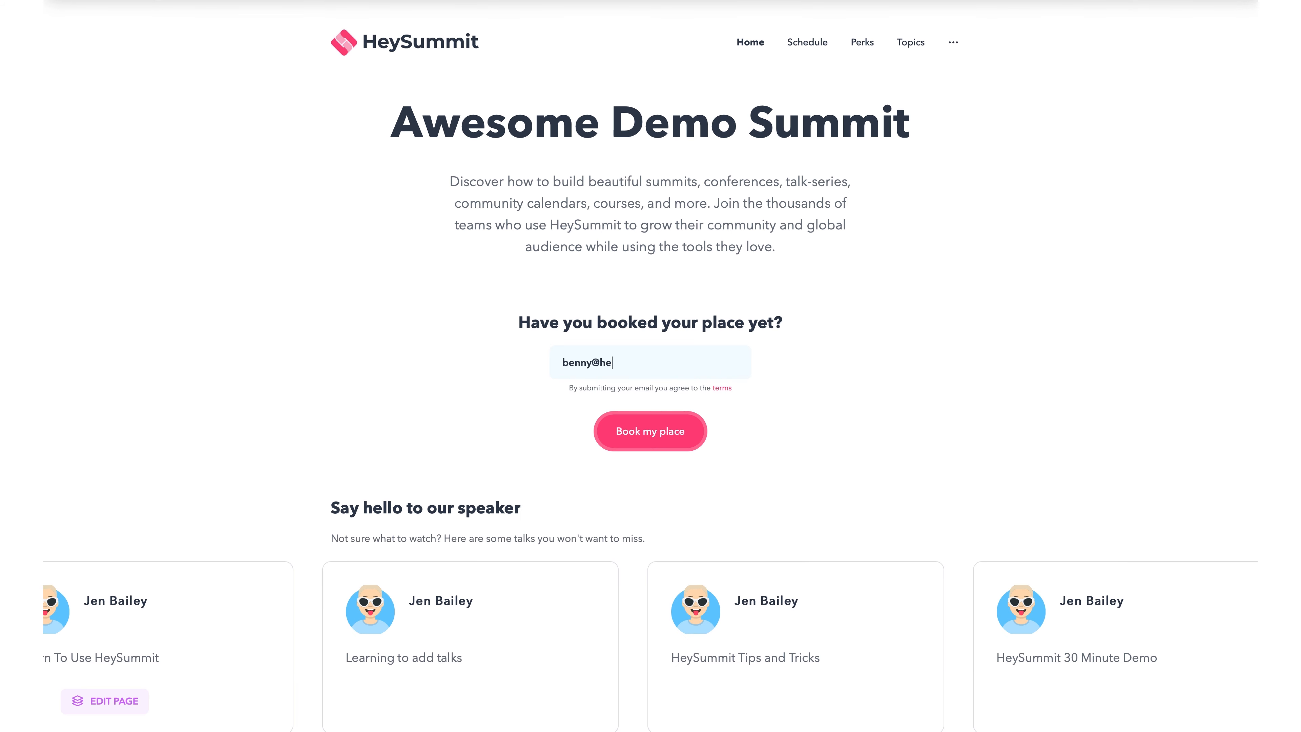
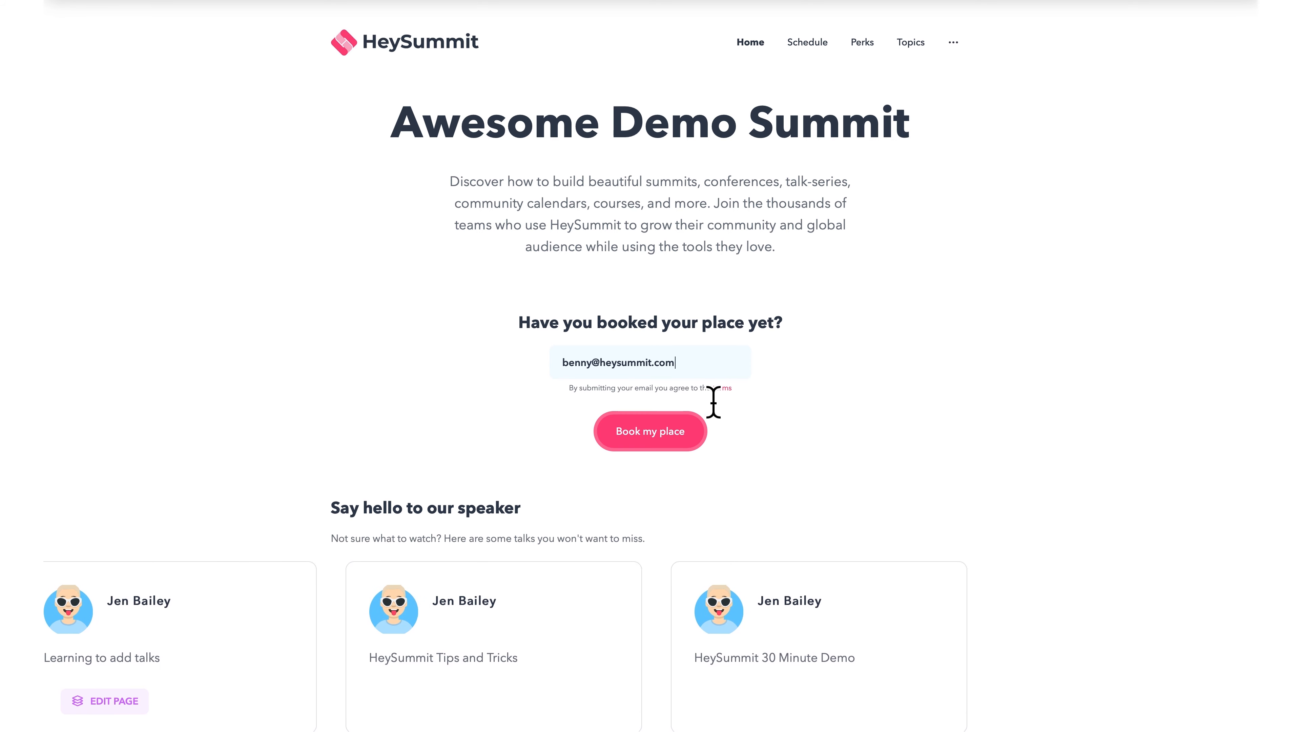
click(689, 442)
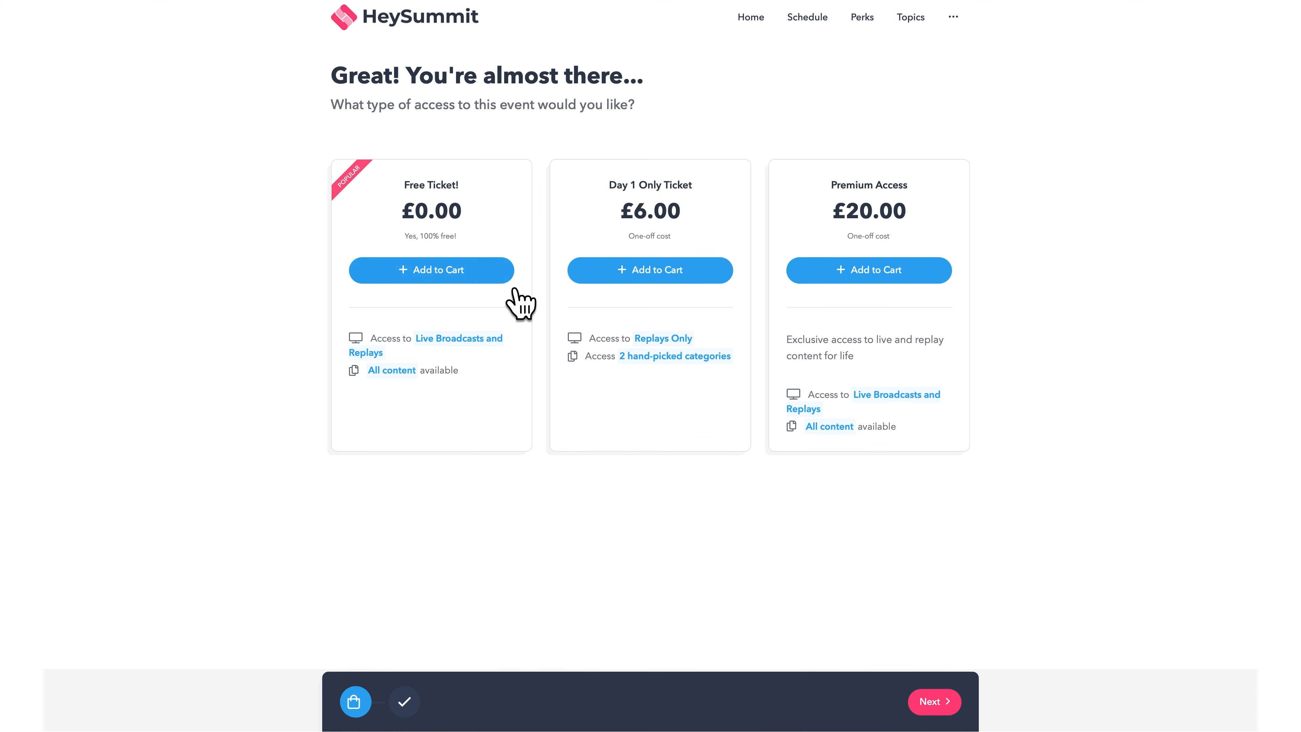
- Add the Free Ticket, answer Google search for how they heard, and opt in to future-event emails
click(500, 277)
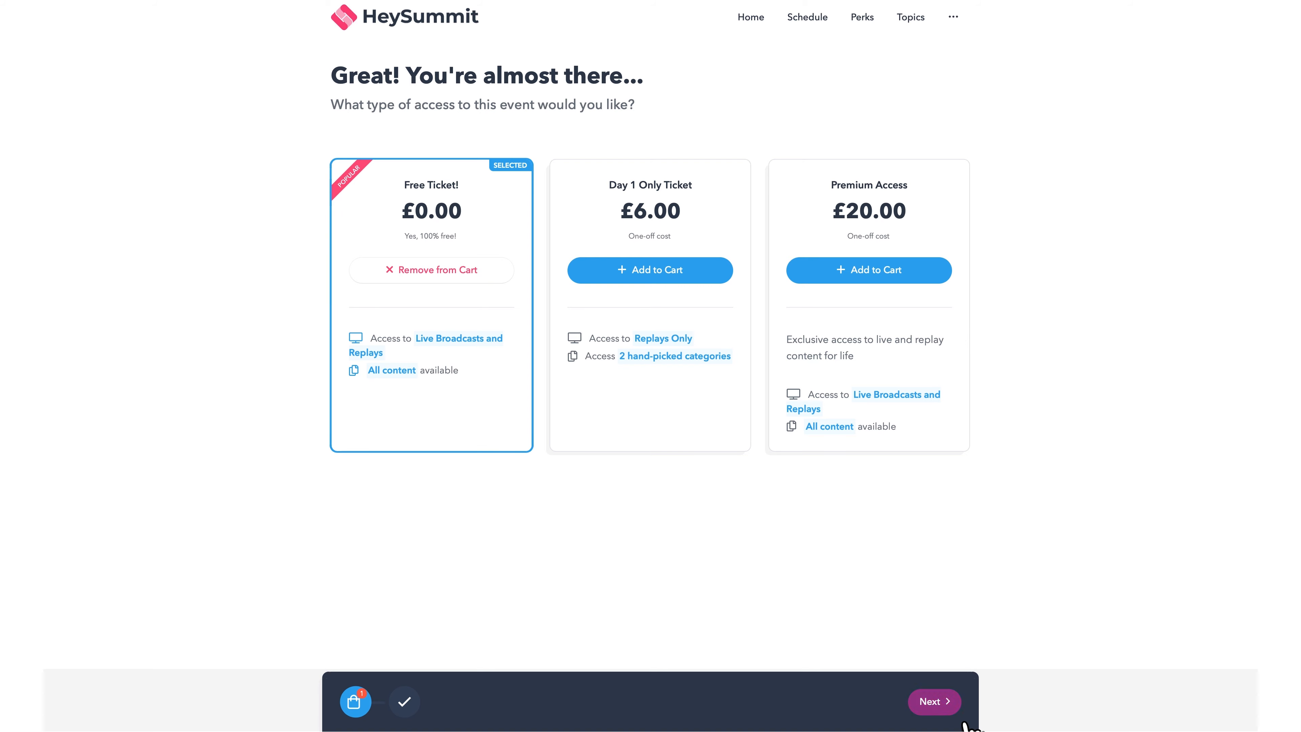
click(949, 710)
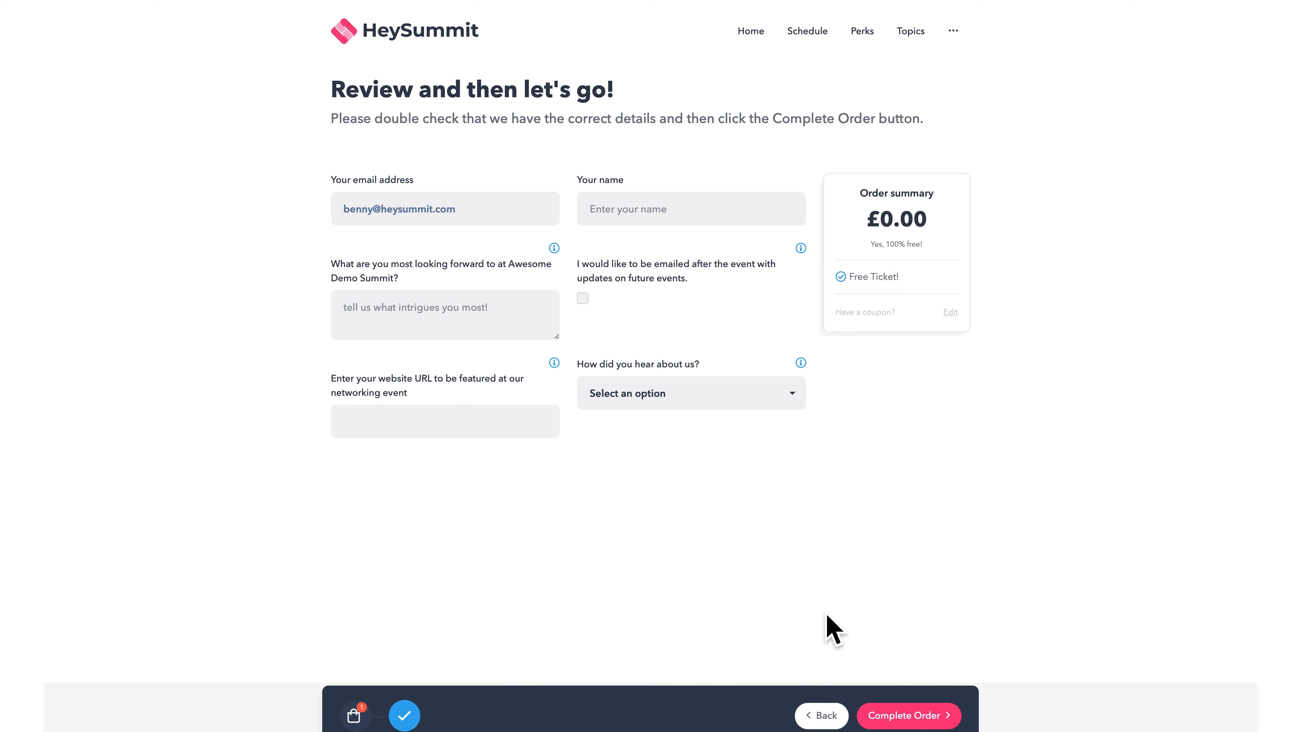
click(758, 408)
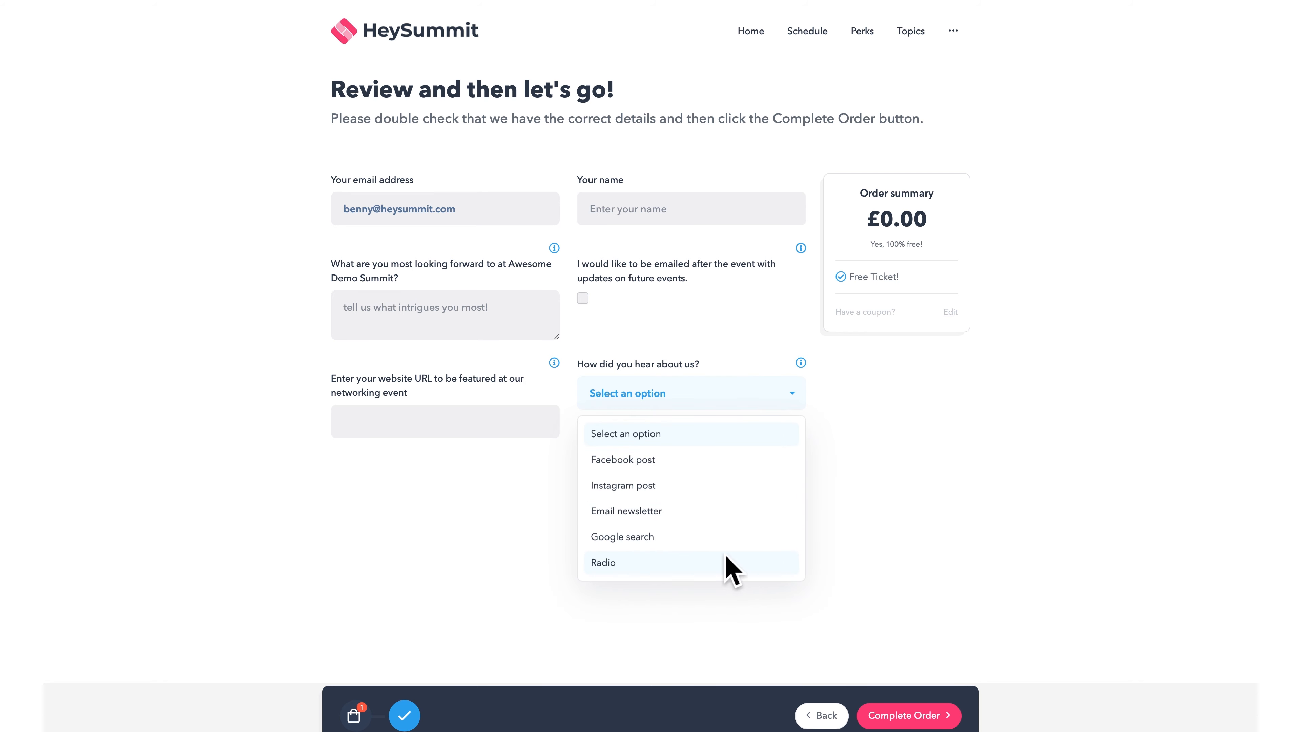
click(740, 538)
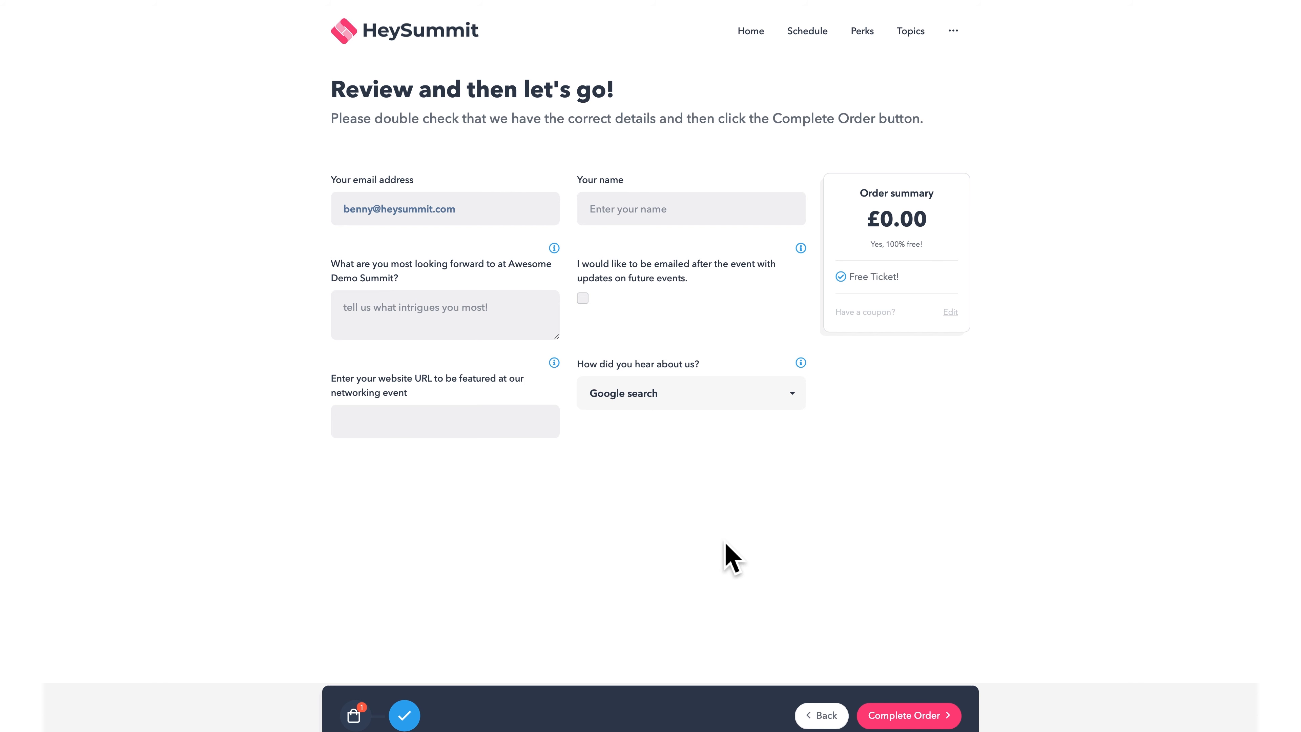
click(597, 312)
mouse_move(566, 257)
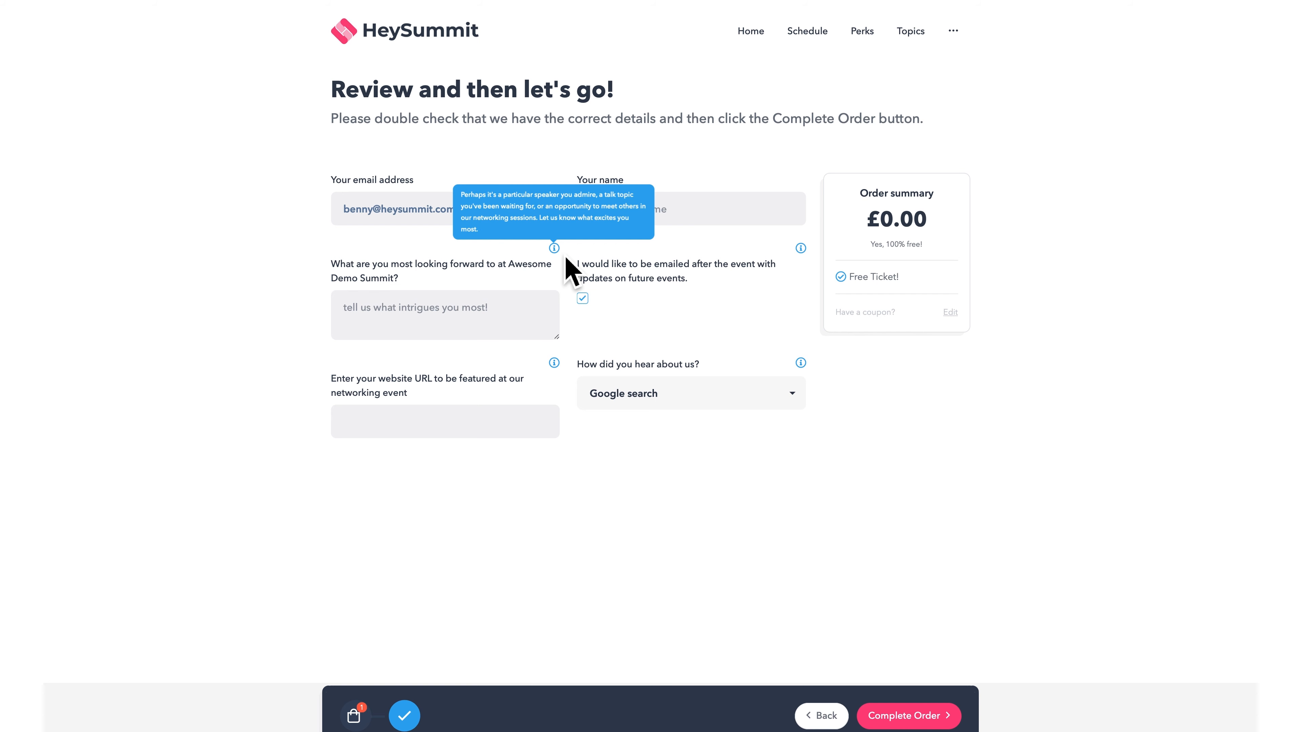
- Enter the attendee's name and website, submit, then correct the rejected URL to HeySummit.com
click(535, 314)
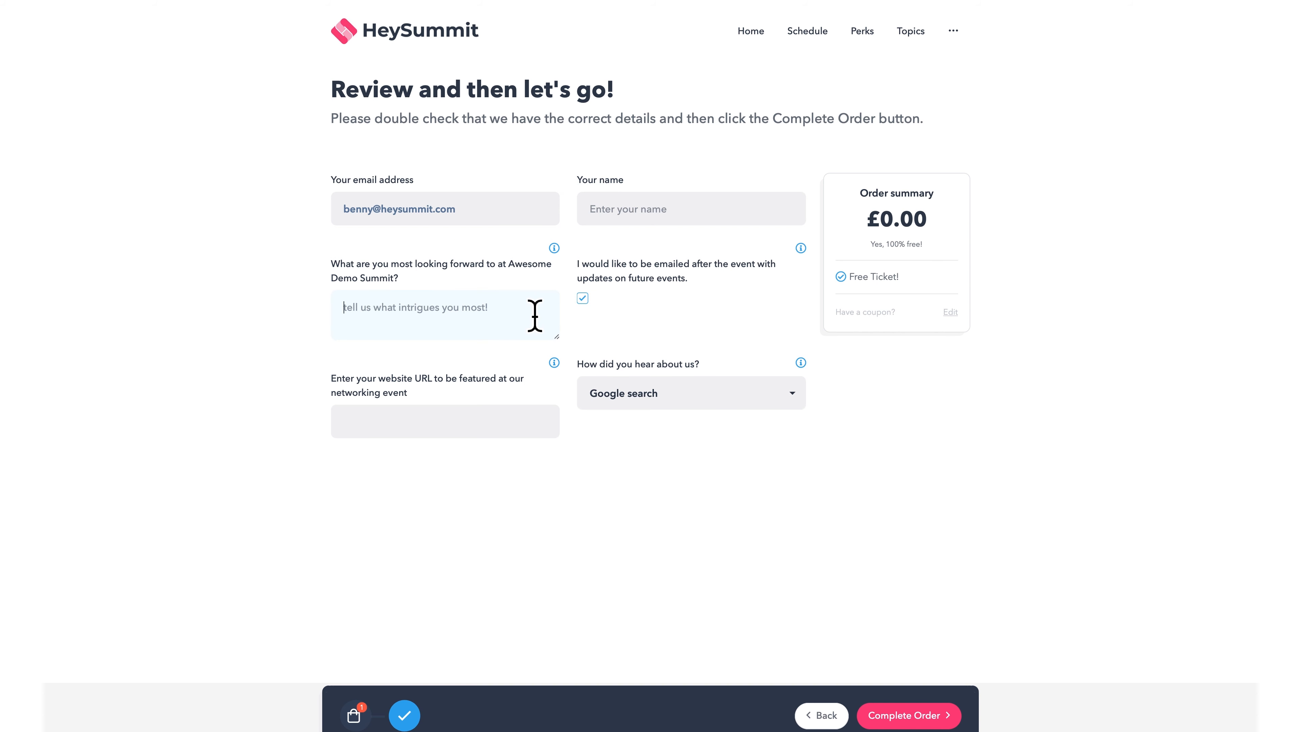
click(625, 210)
text(Benny)
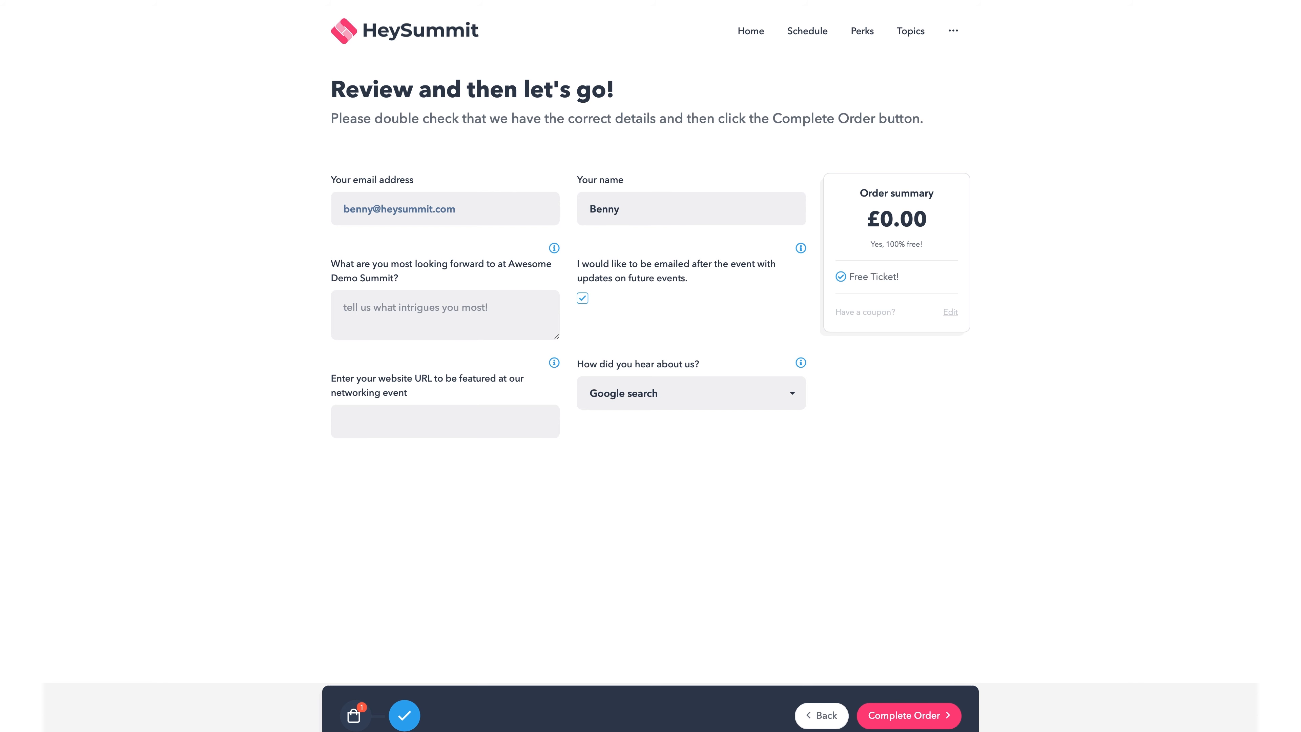
click(503, 431)
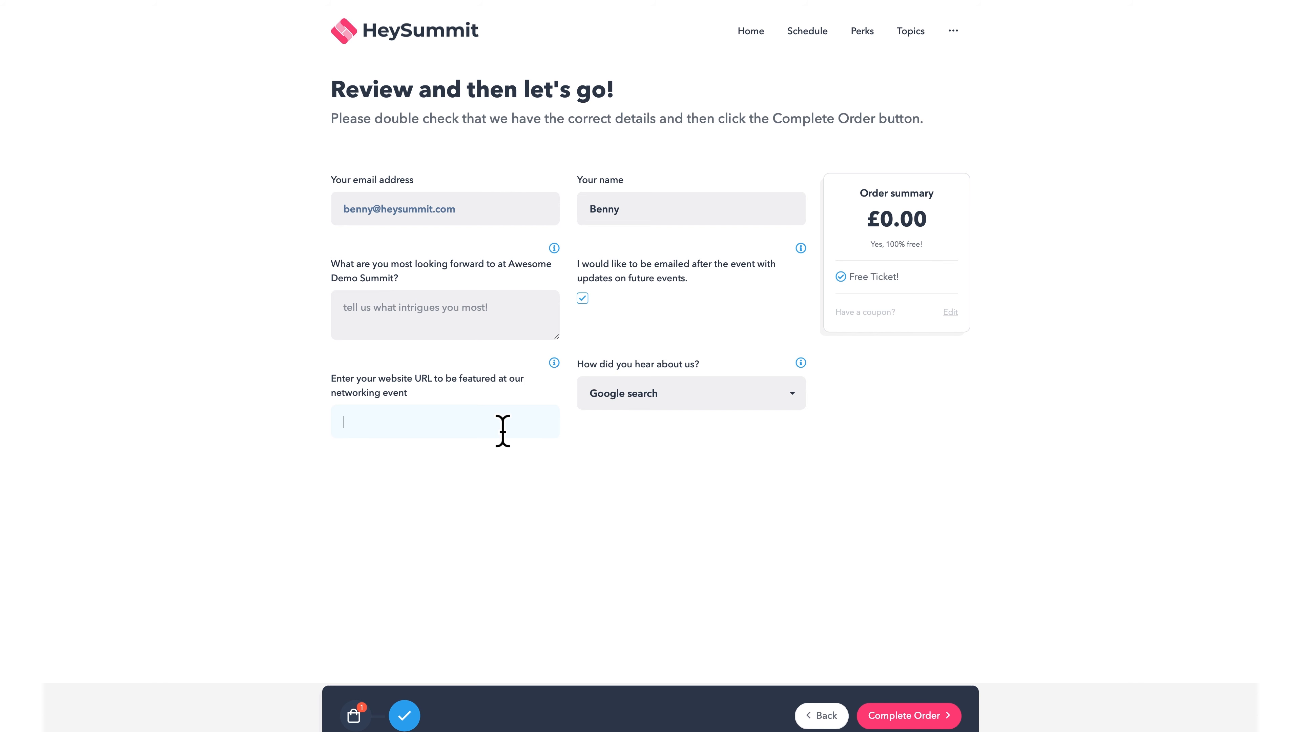
text(heysu)
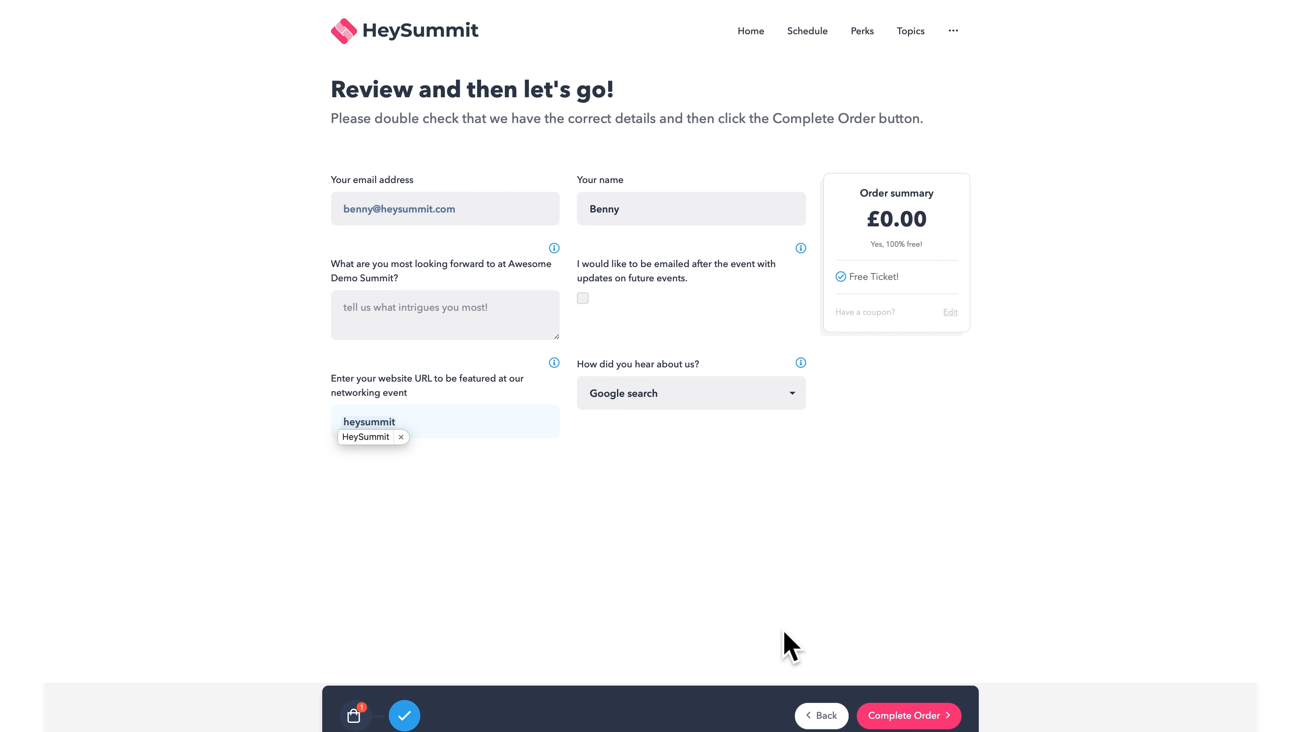
click(932, 720)
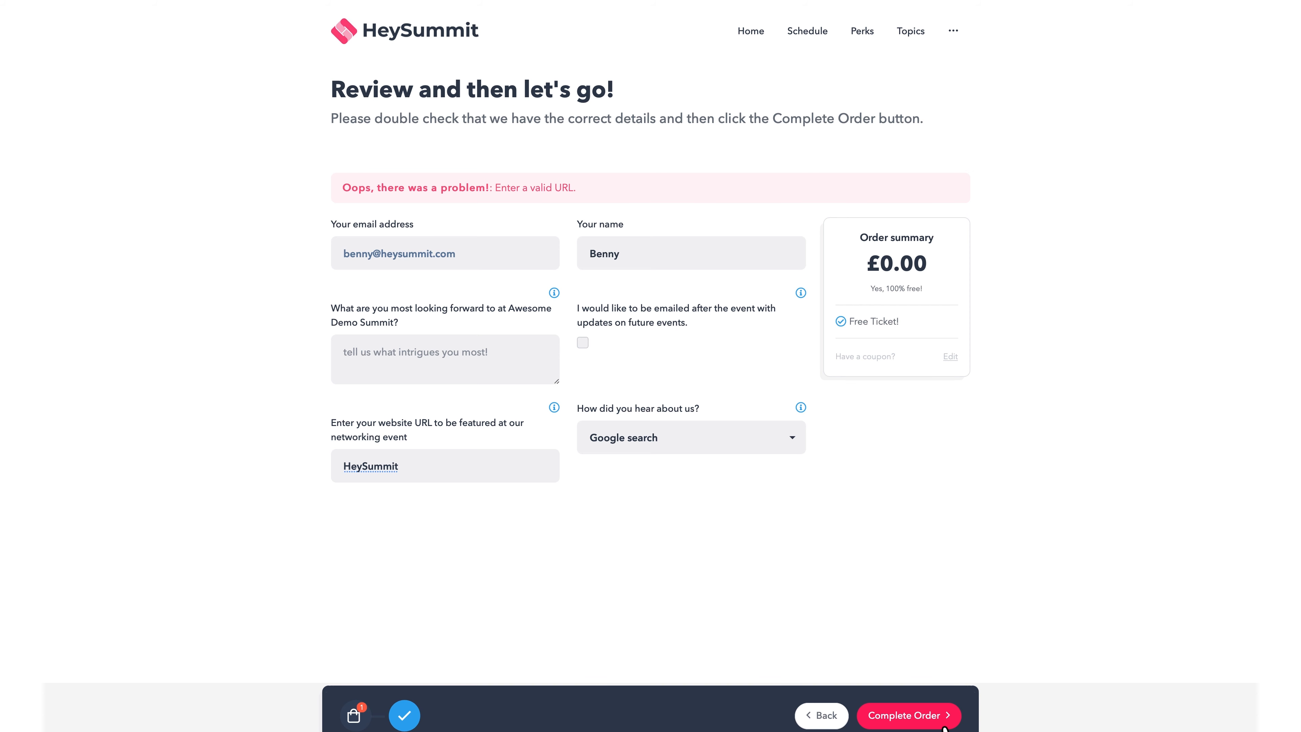
click(493, 469)
text(.)
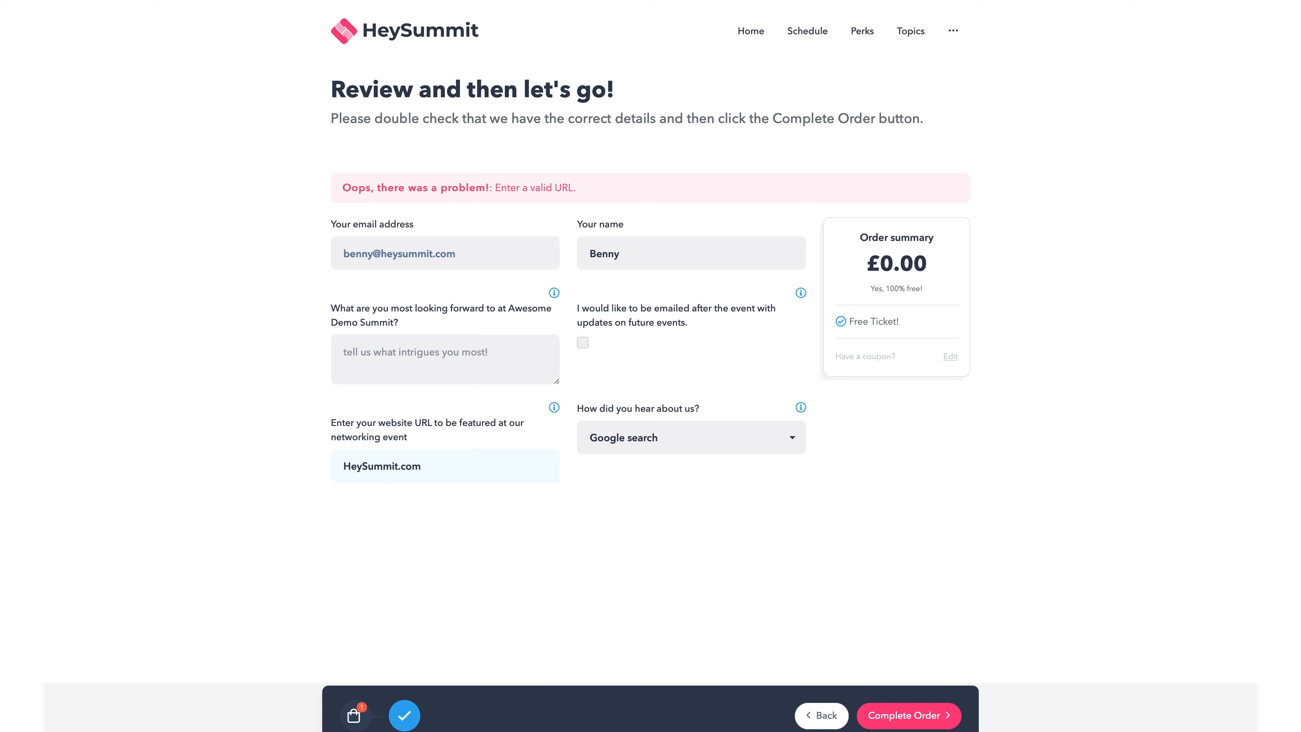
text(com)
- Resubmit the corrected order, then complete a second order after consenting to replay recording
click(885, 714)
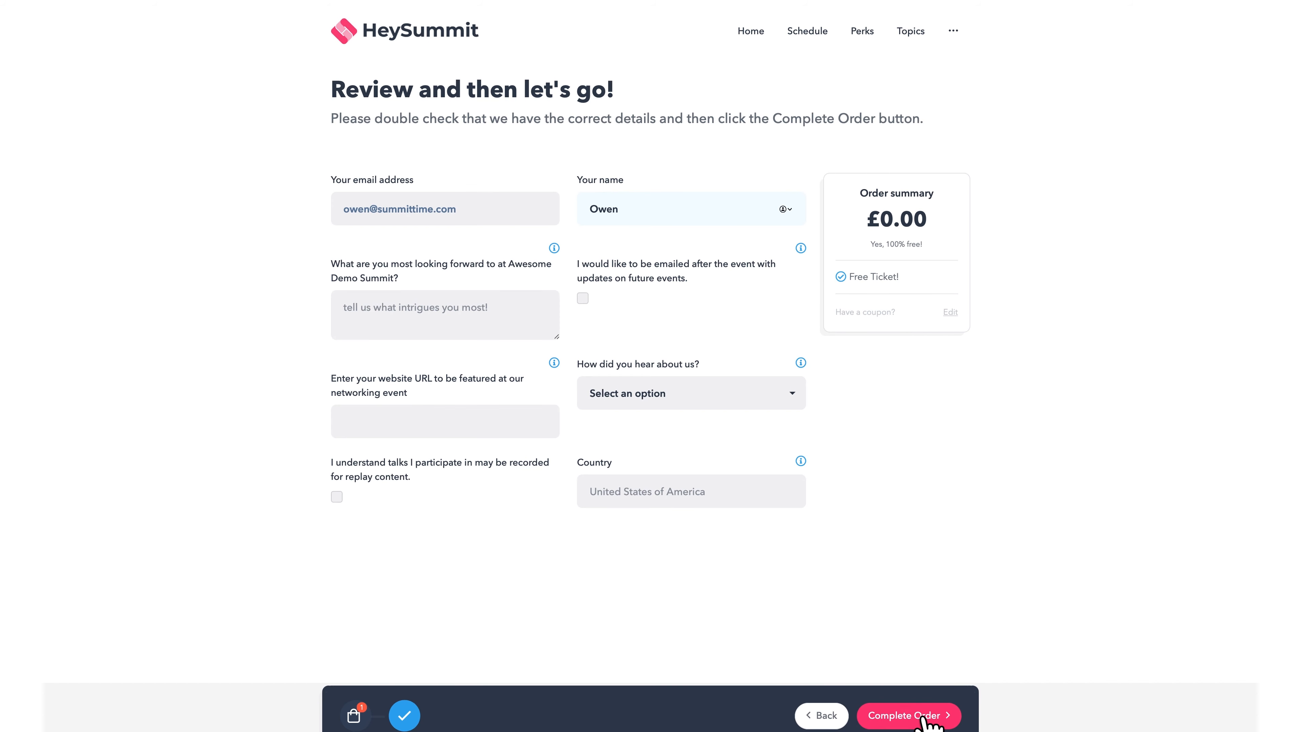
click(922, 716)
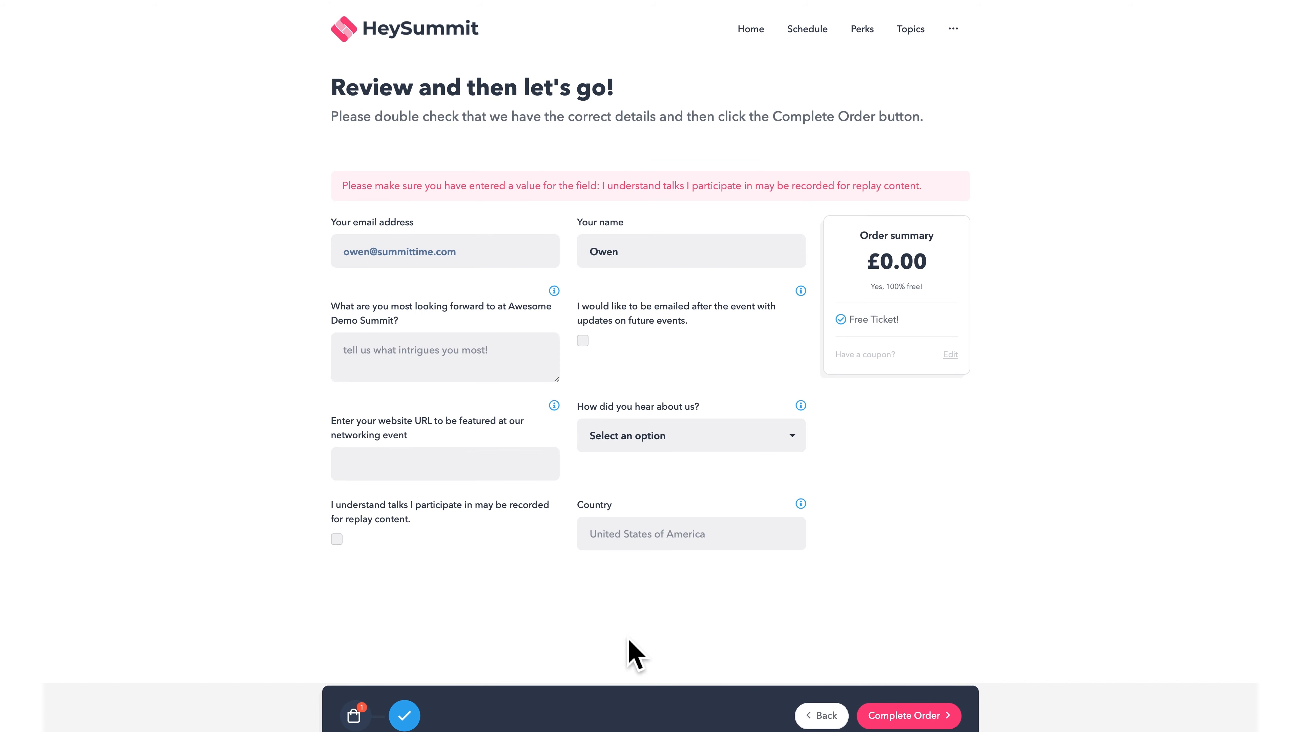
click(337, 539)
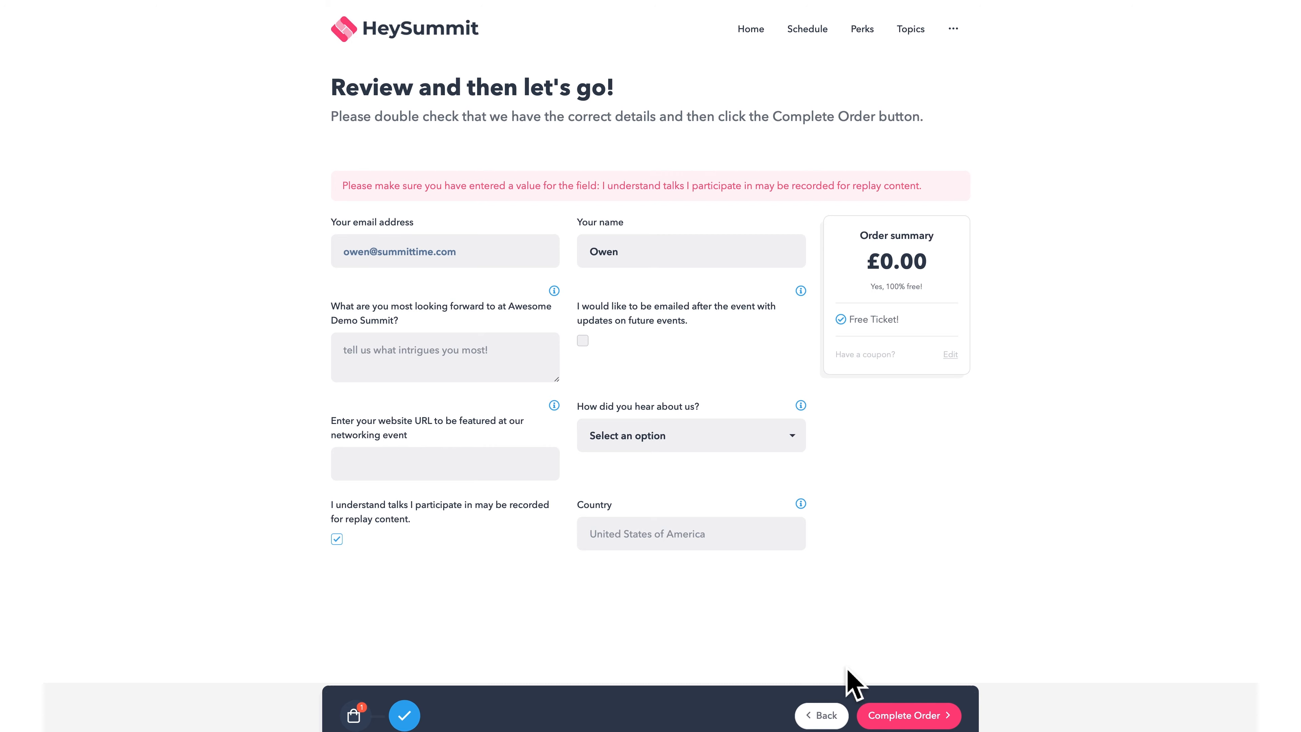
click(904, 715)
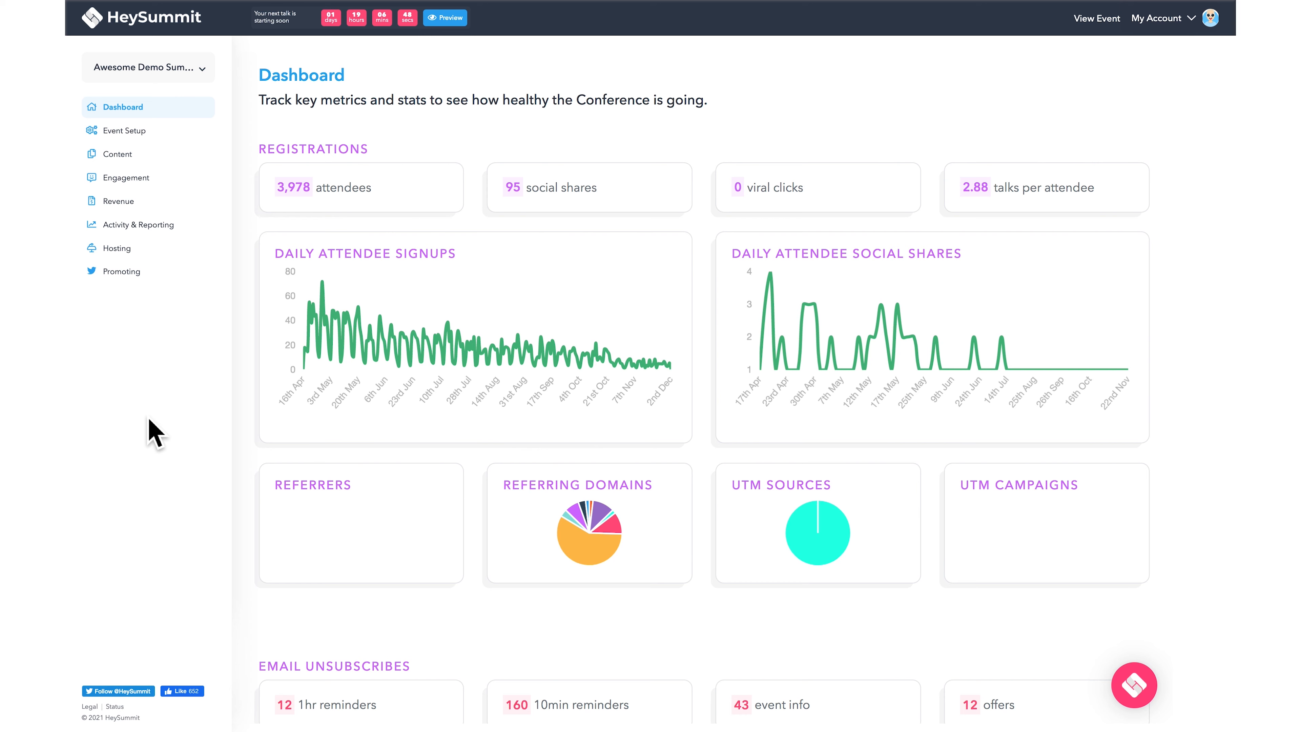
- Request an export from the Attendees report under Activity & Reporting
click(146, 229)
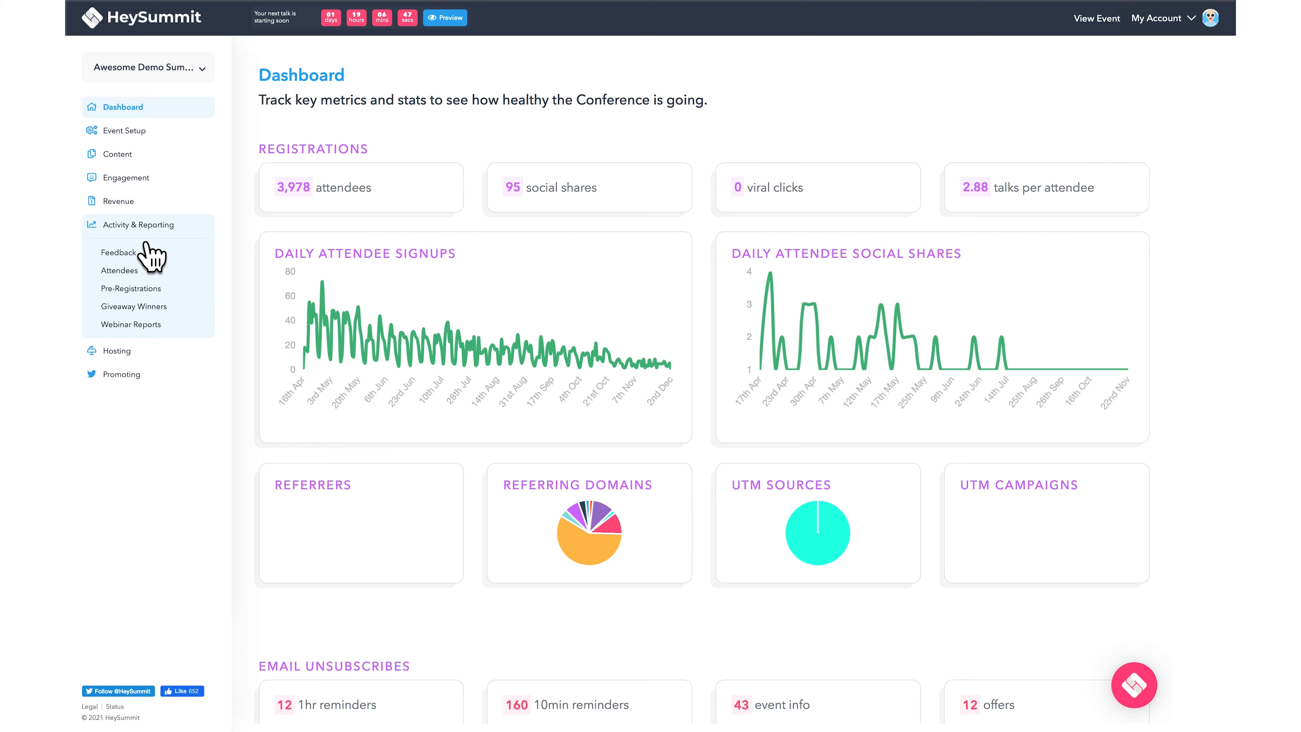
click(146, 270)
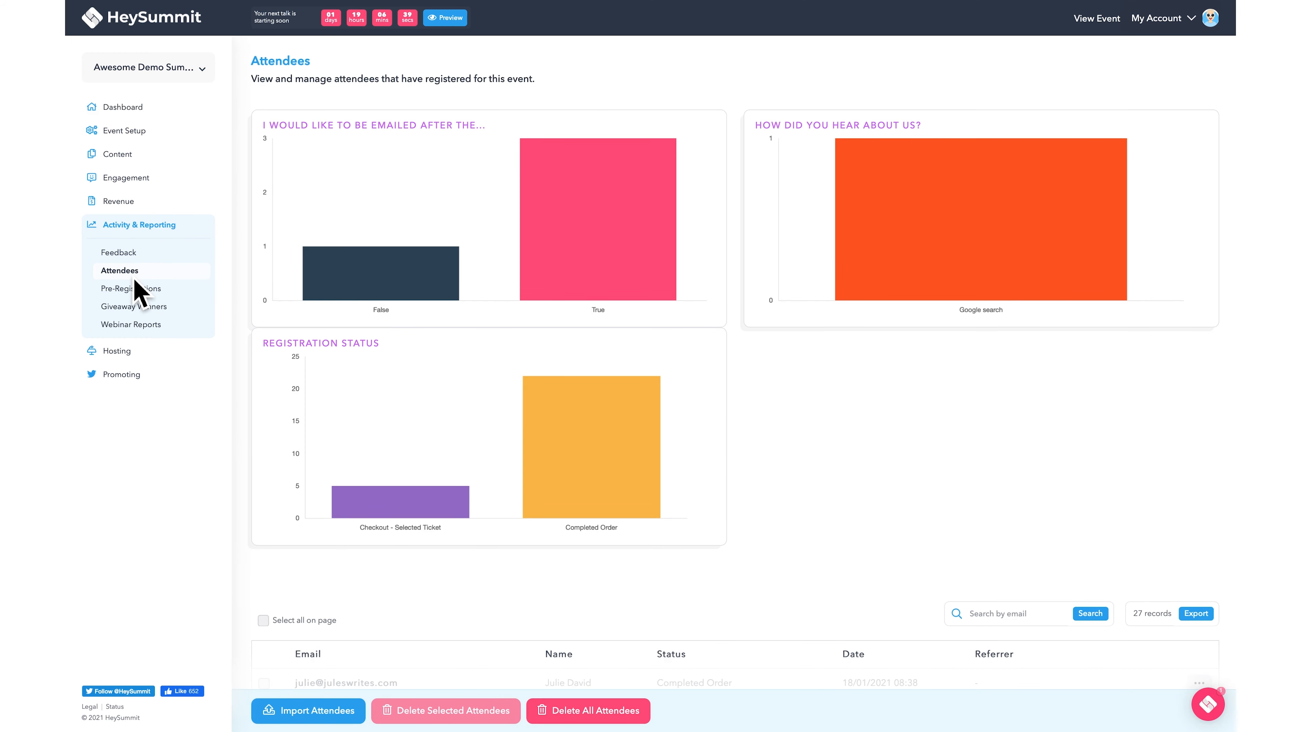
scroll(1097, 451, down, 5)
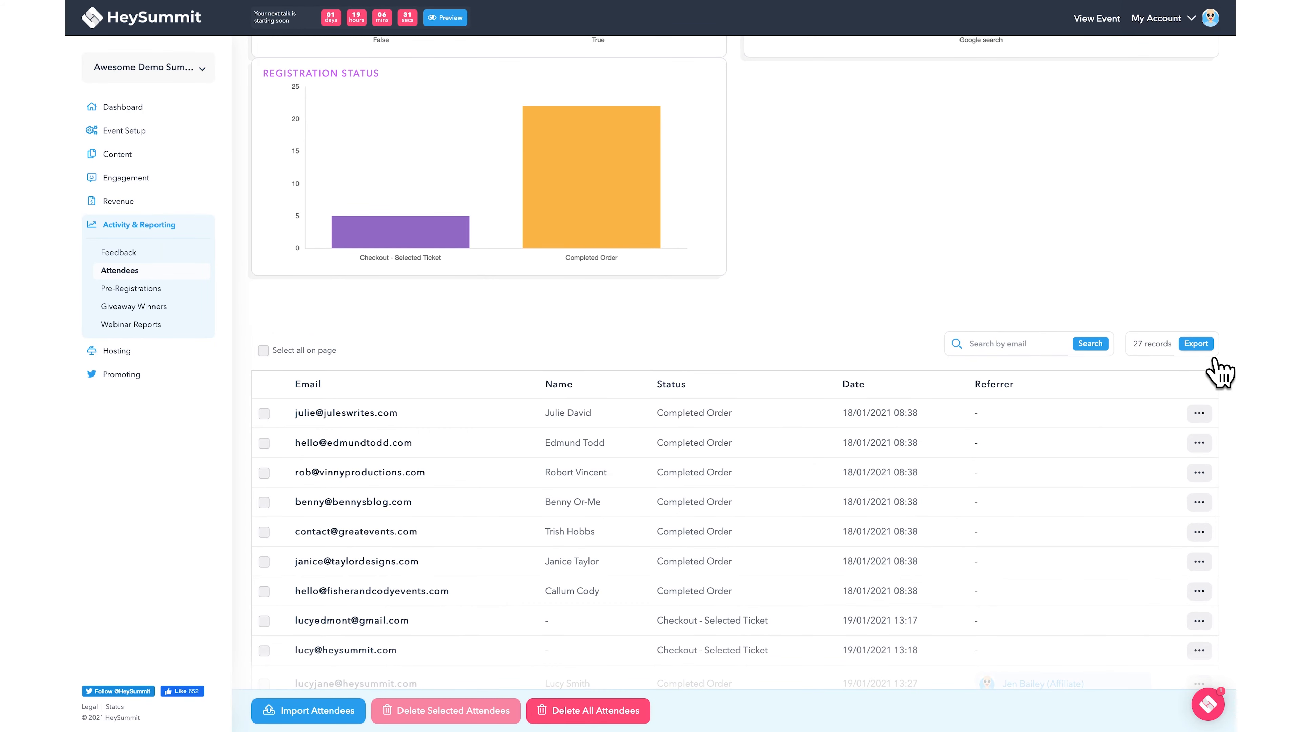
click(1201, 346)
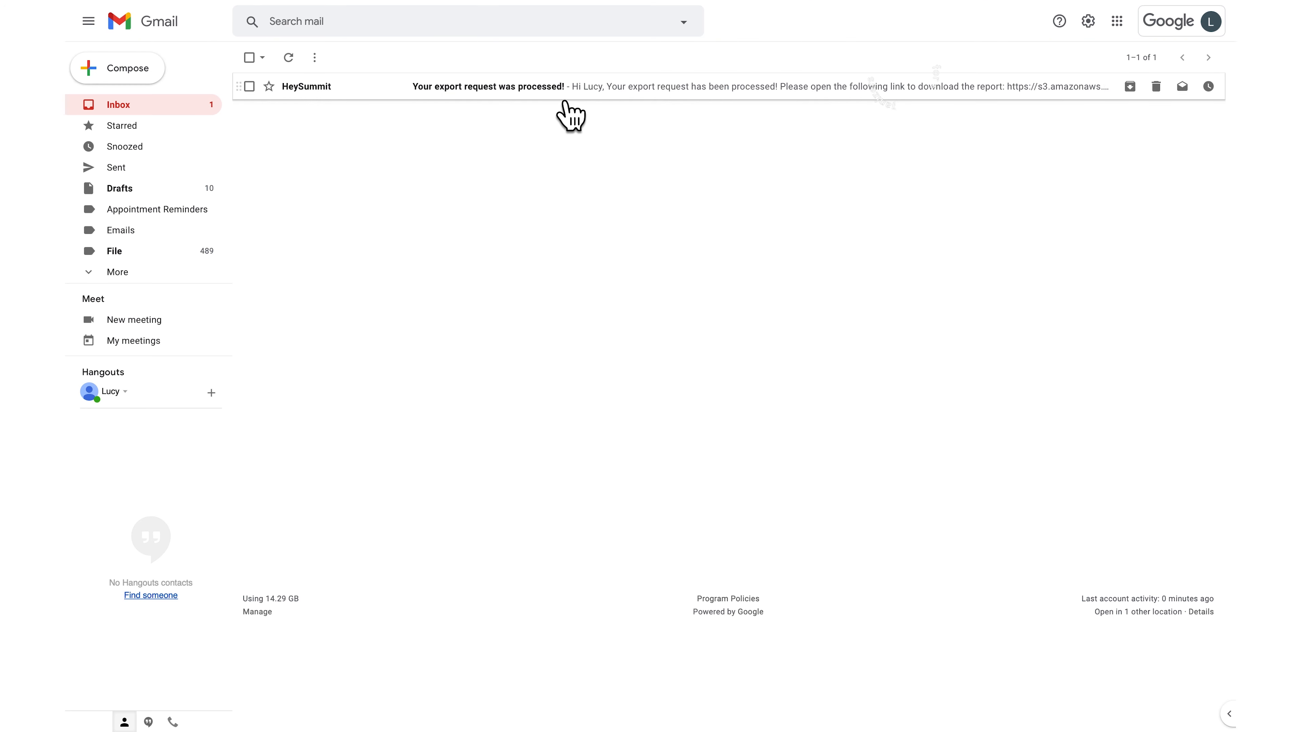
- Download the hs-attendeesview CSV from the export email and open it from Downloads
click(565, 97)
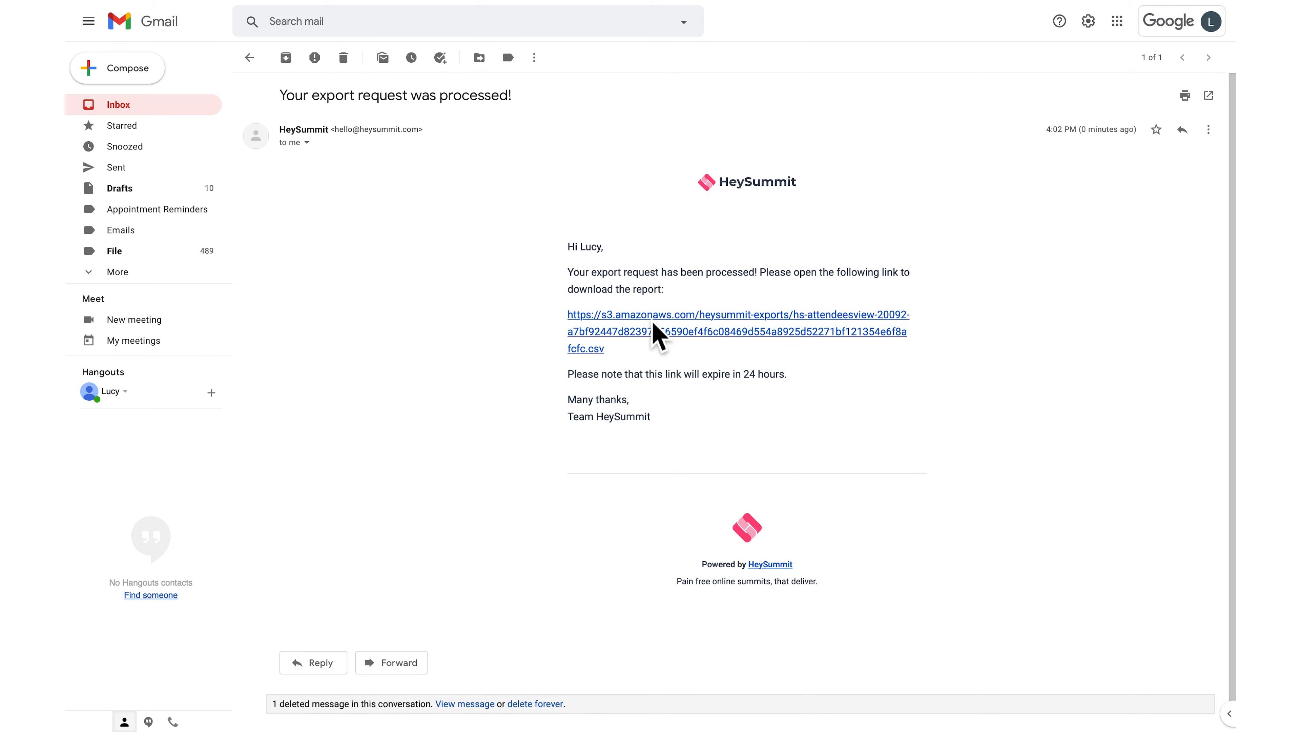
click(653, 331)
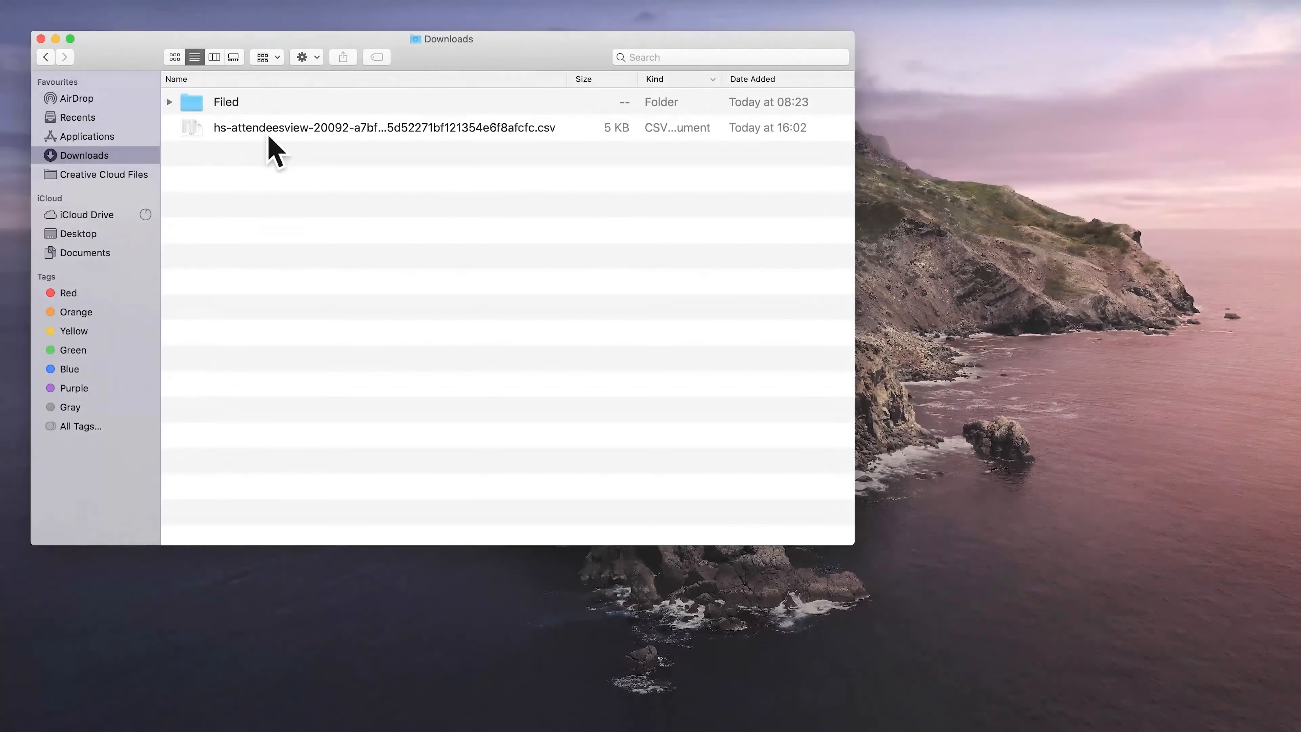
double_click(269, 134)
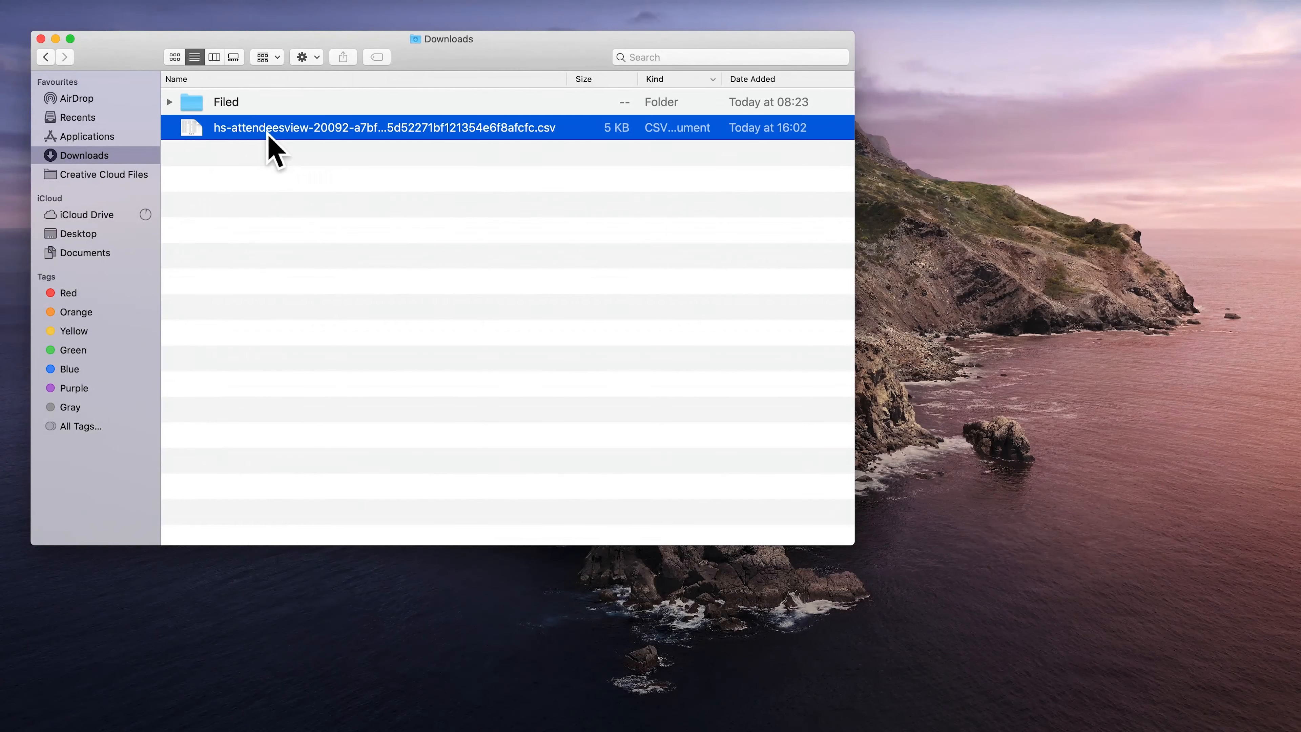
- Scroll right to the how-did-you-hear column listing Facebook post, Email newsletter and Google search
scroll(1022, 579, right, 5)
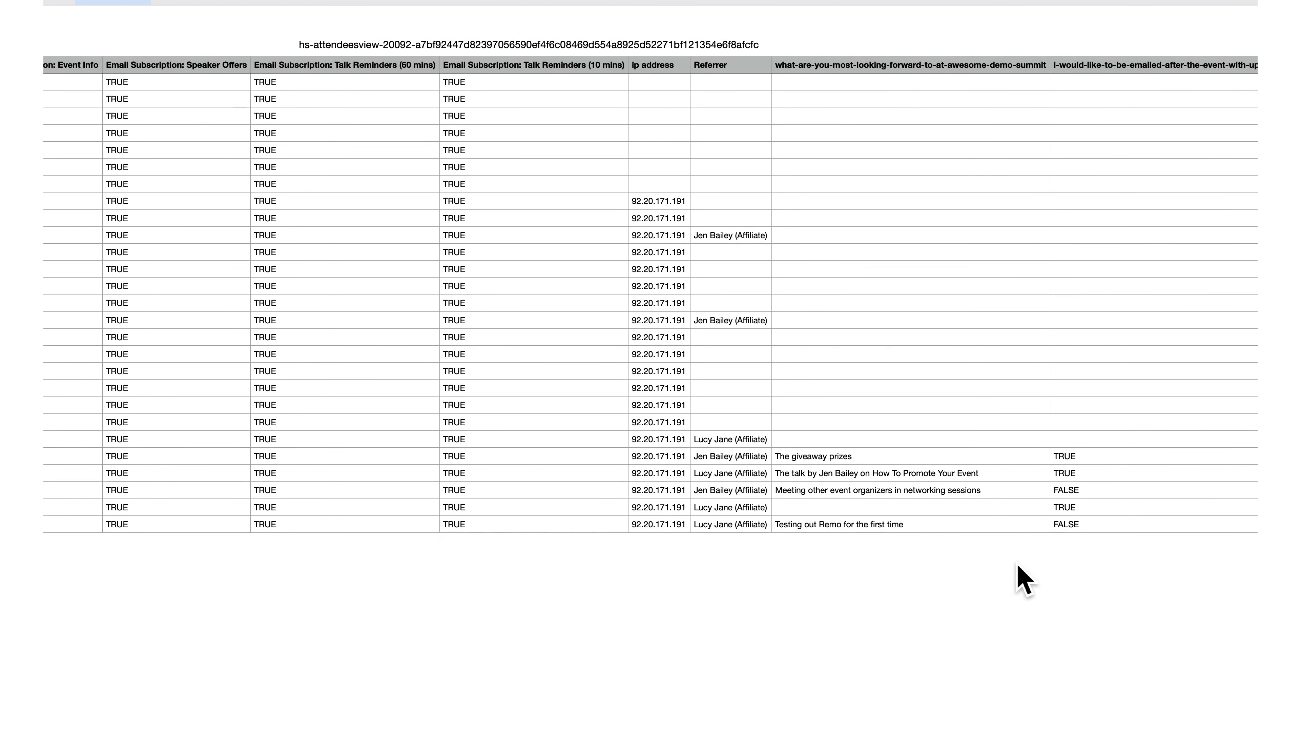
scroll(1022, 579, right, 6)
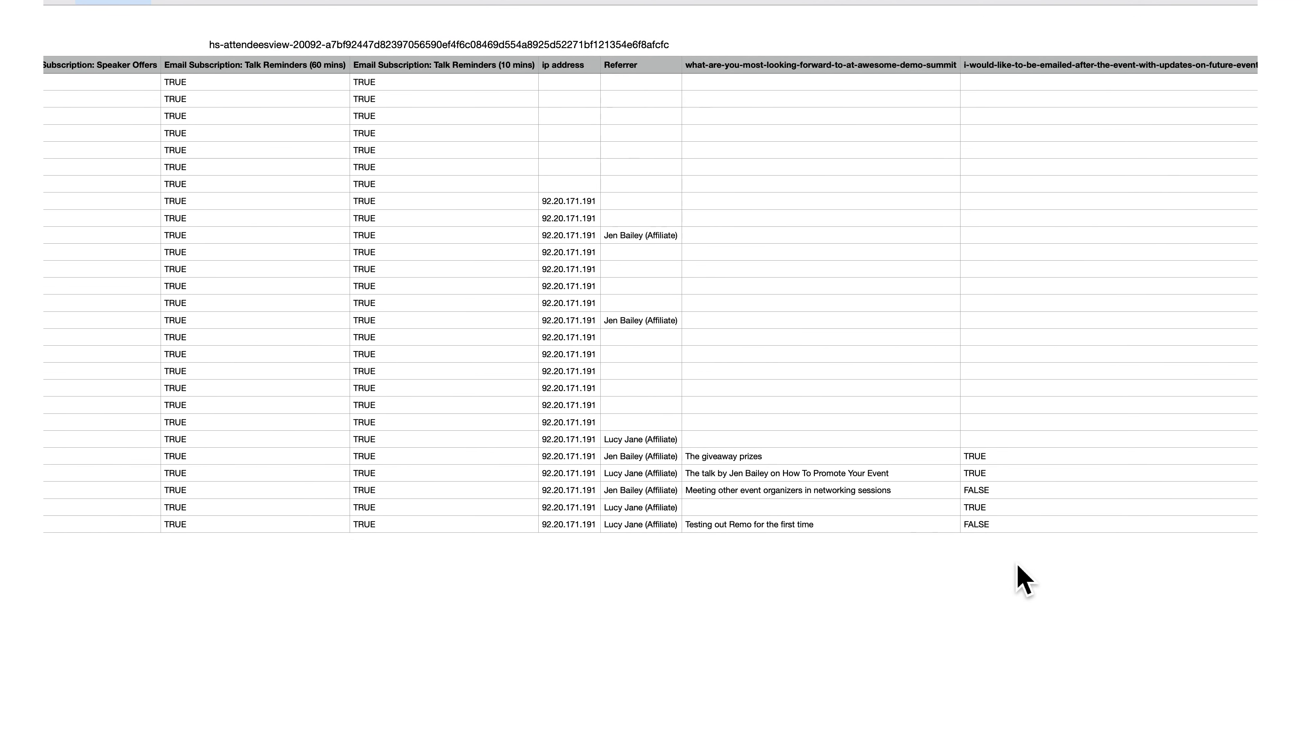
scroll(1022, 579, right, 6)
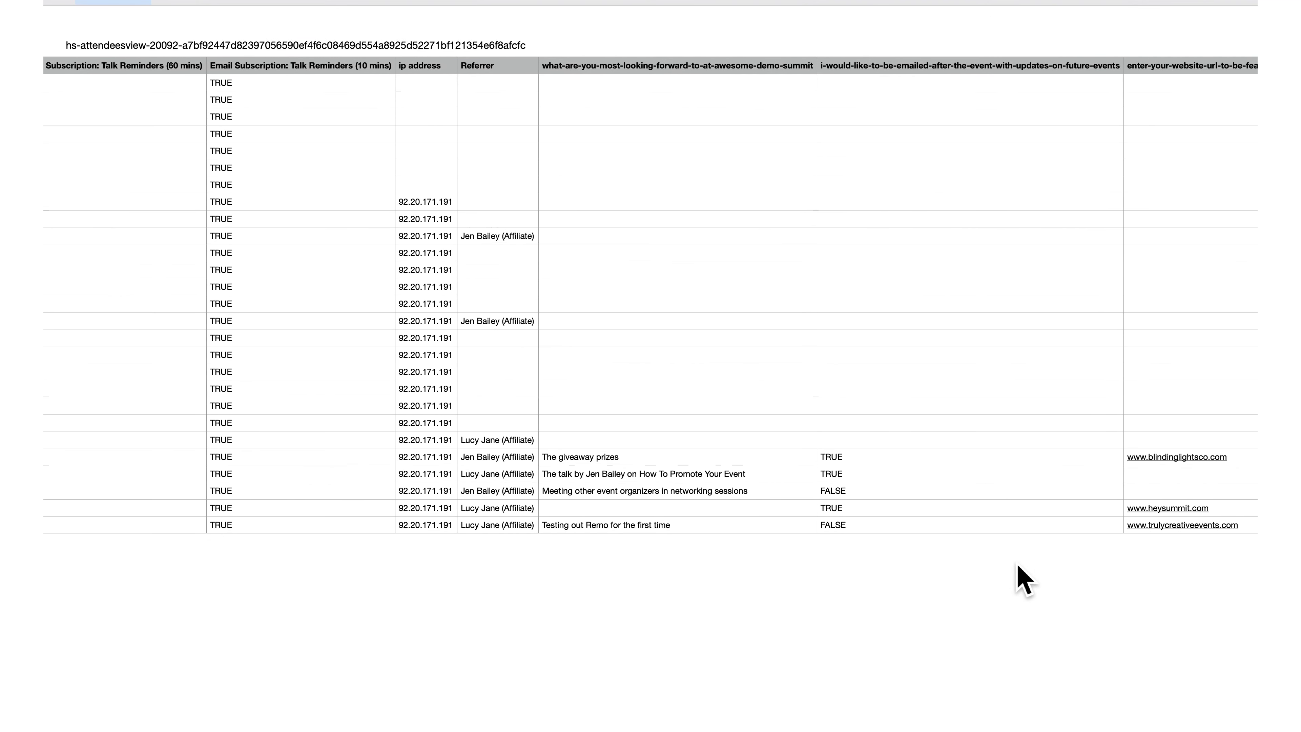
scroll(1022, 579, right, 5)
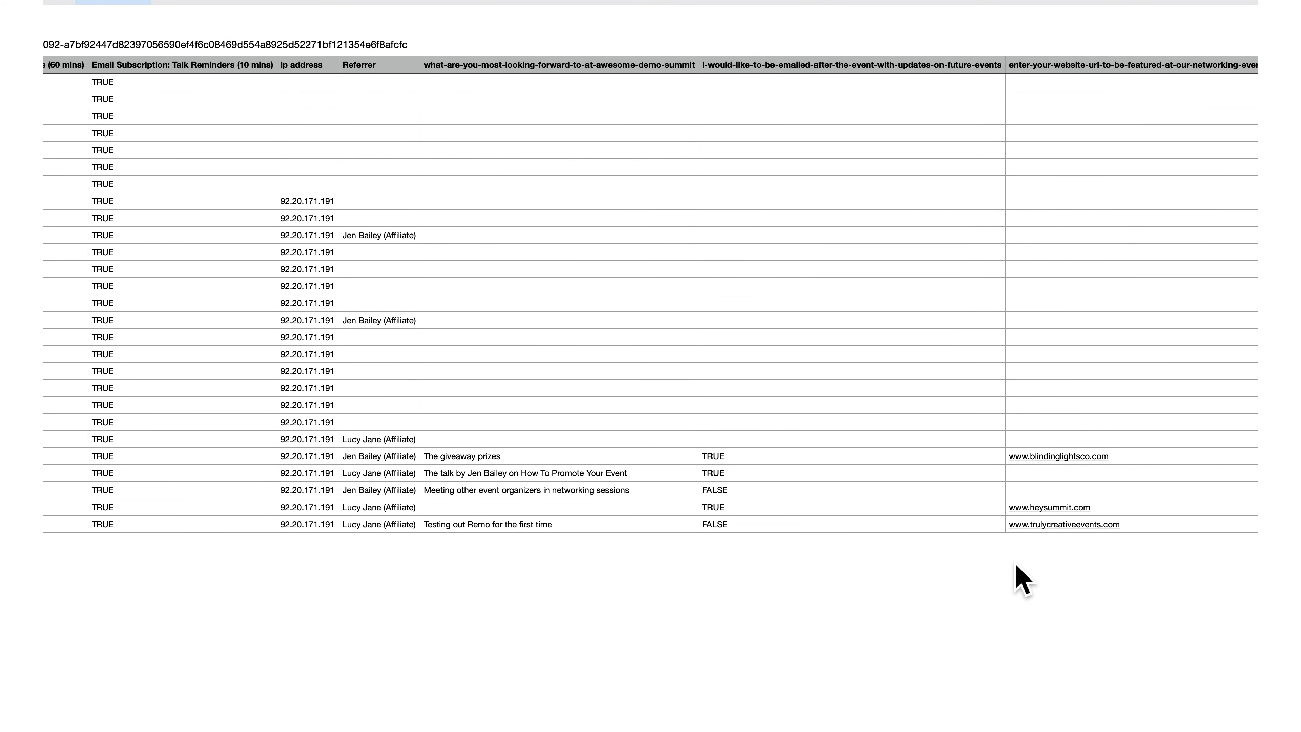
scroll(935, 575, right, 7)
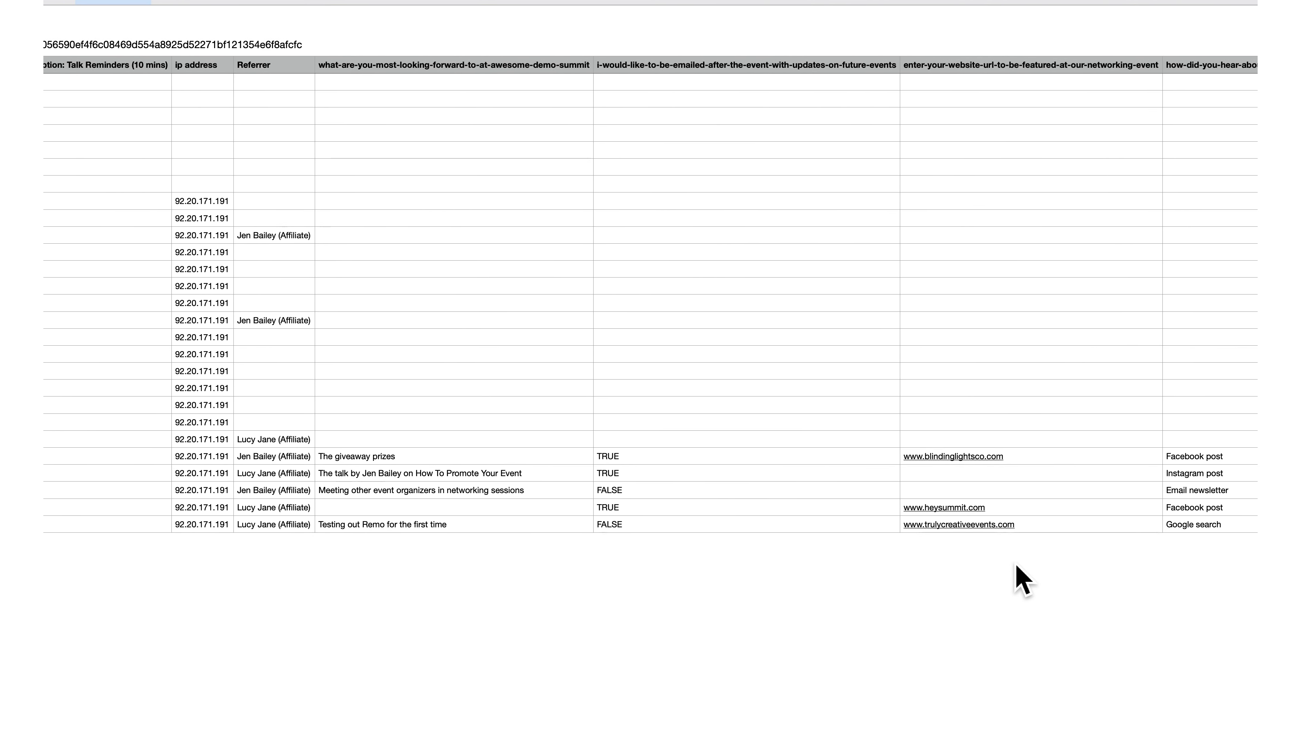